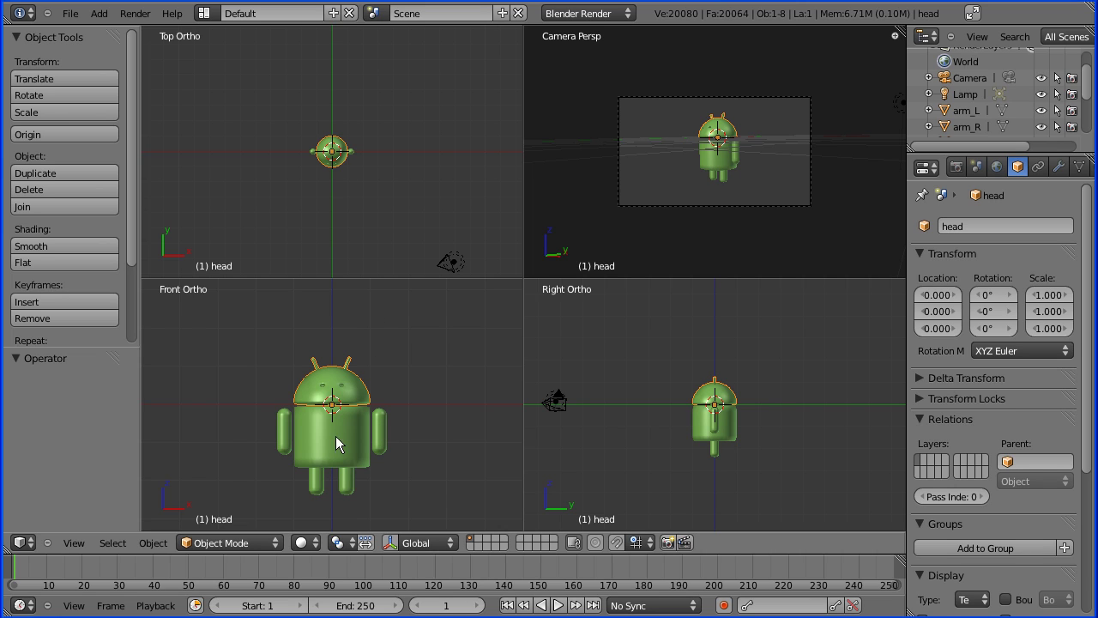
- Apply the scale of the robot's left arm object, arm_L
right_click(382, 432)
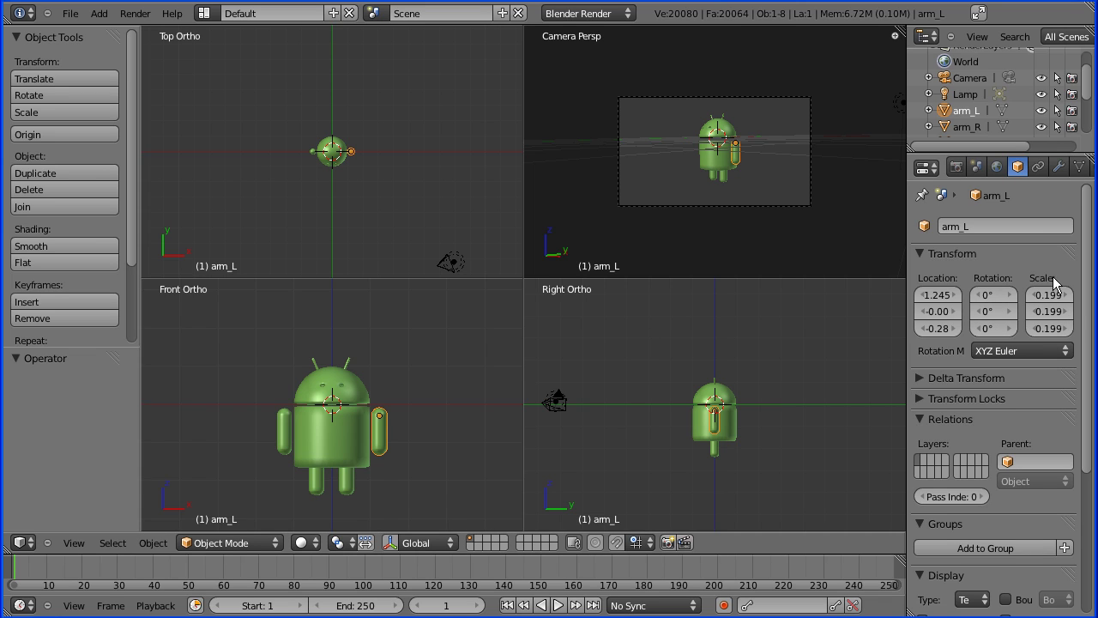
click(149, 543)
mouse_move(186, 437)
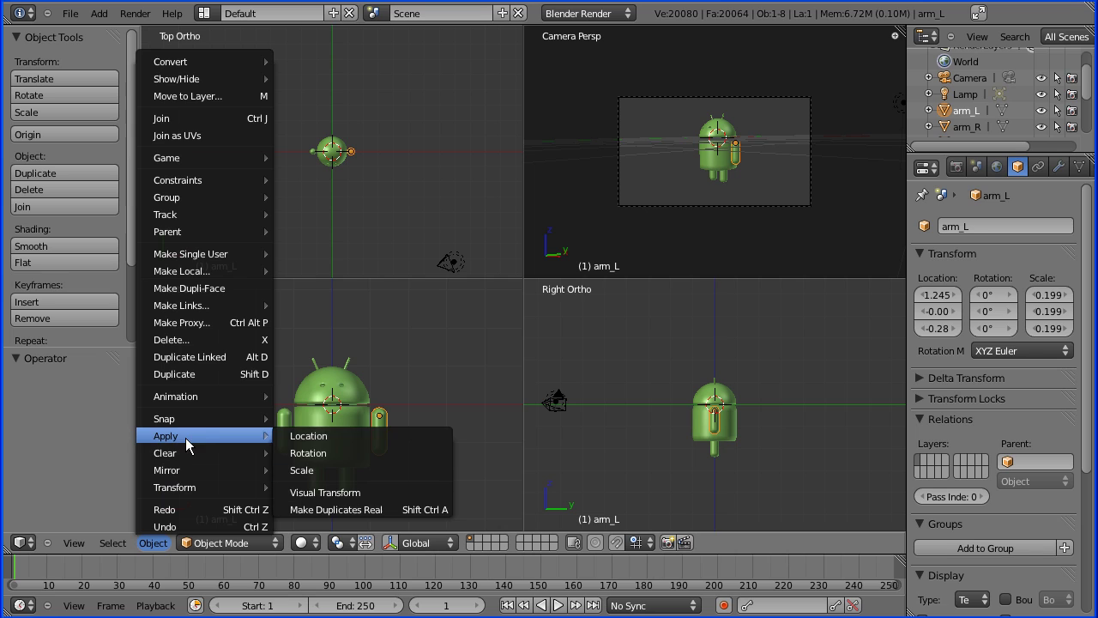
click(343, 471)
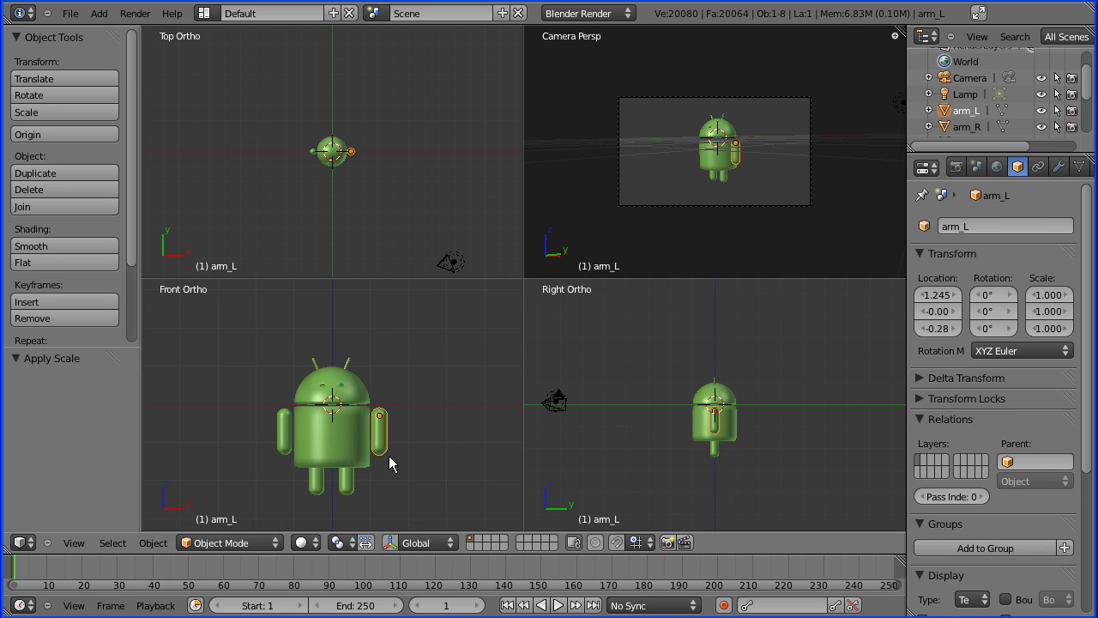
- Apply the scale of the robot's body object
right_click(326, 448)
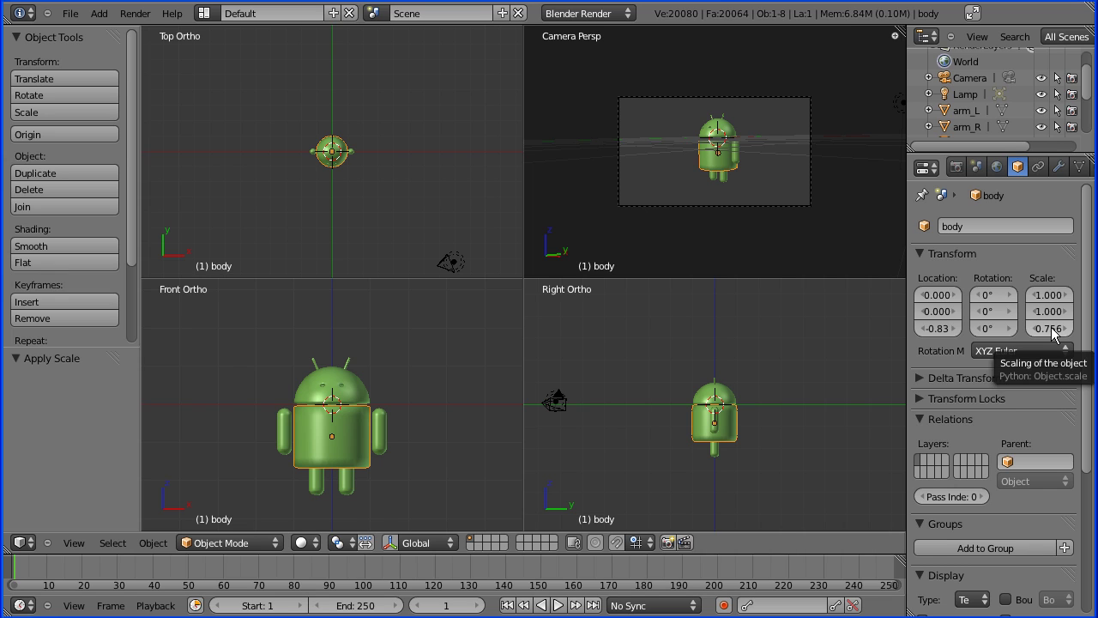
click(149, 542)
mouse_move(200, 435)
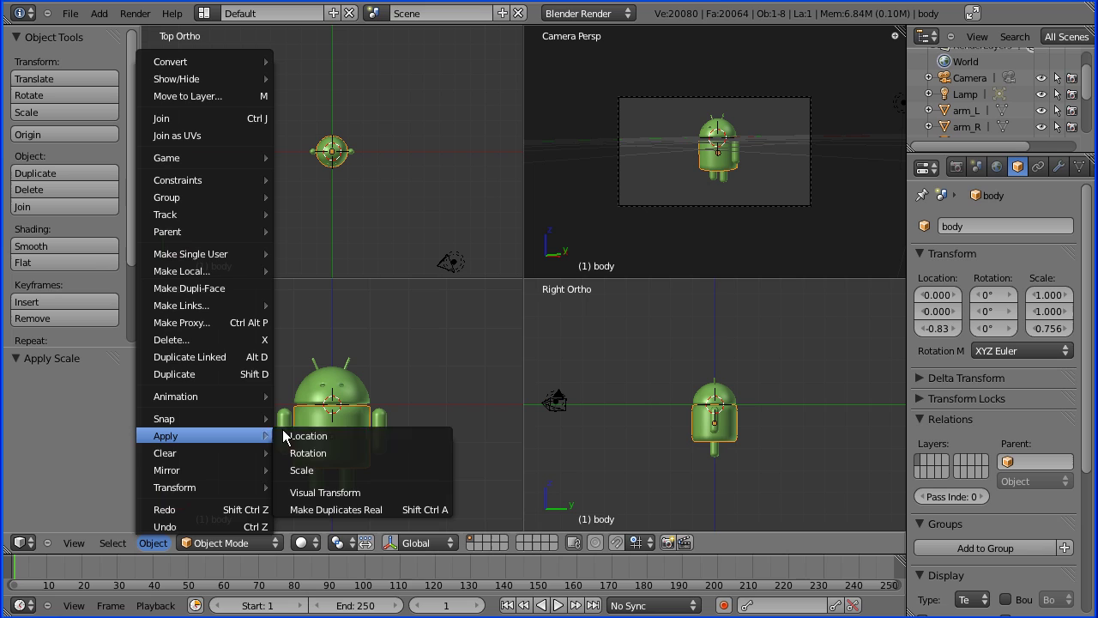
click(317, 474)
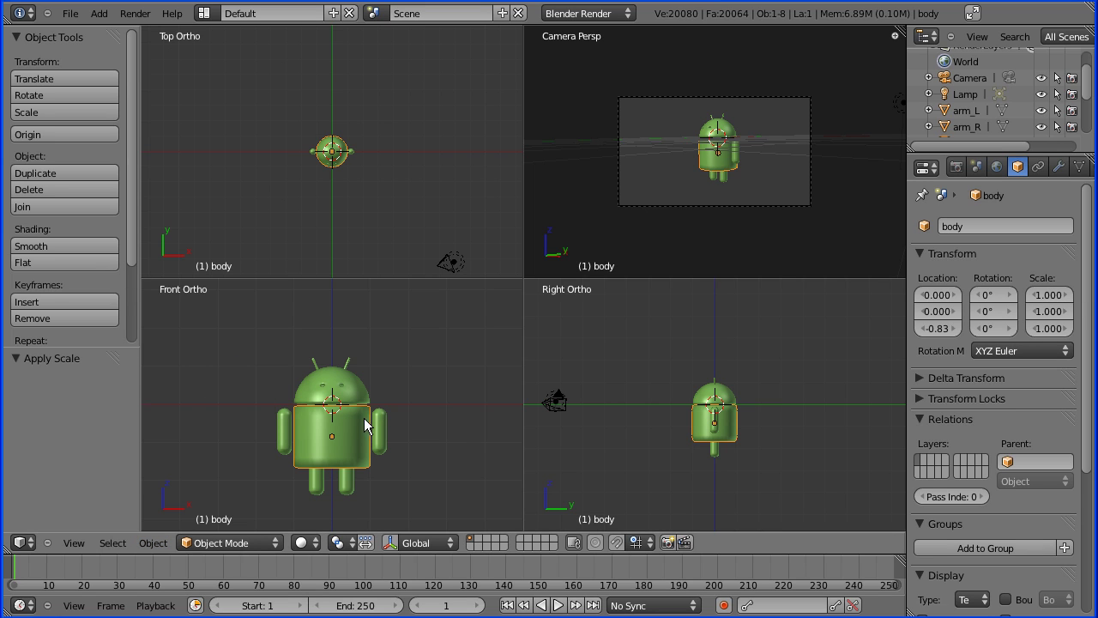
- Check the head's scale values, and add a single-bone armature at the scene origin
right_click(343, 388)
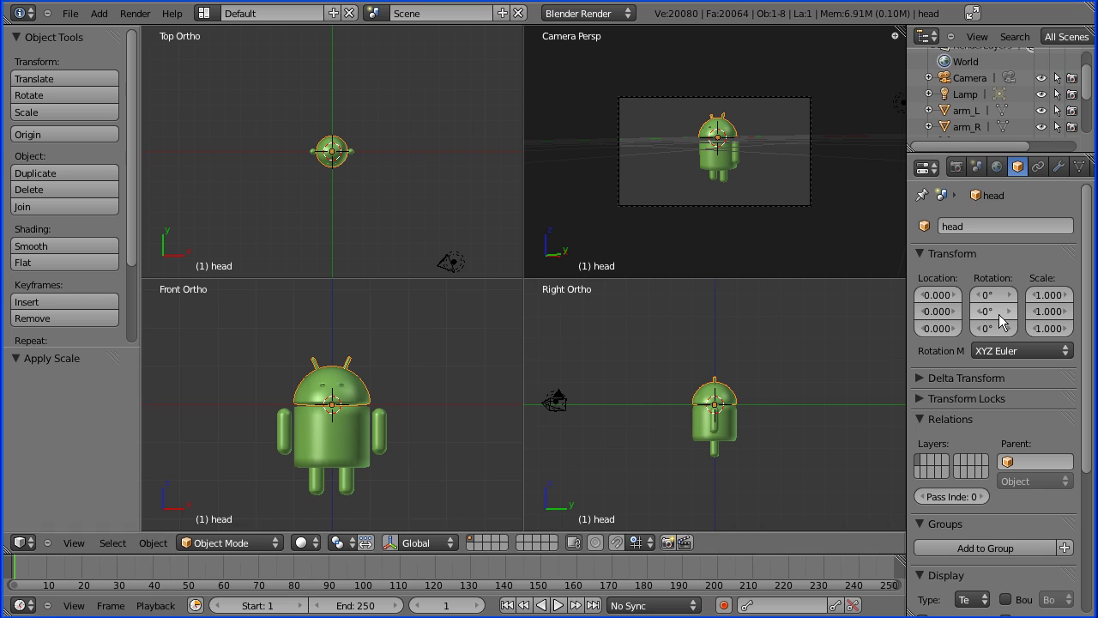
click(100, 13)
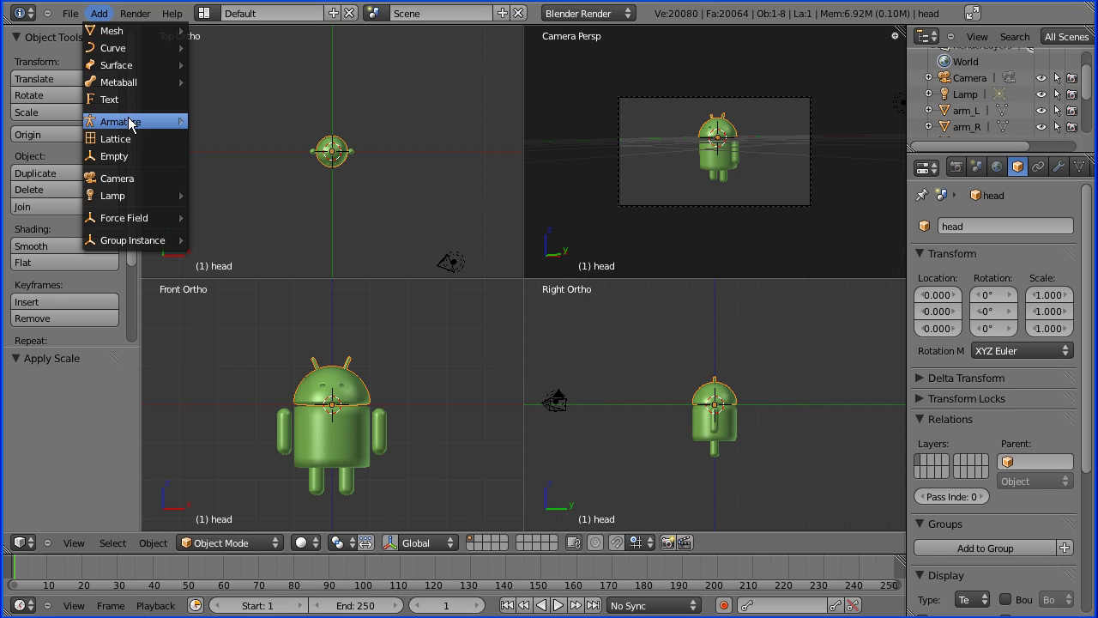
mouse_move(131, 124)
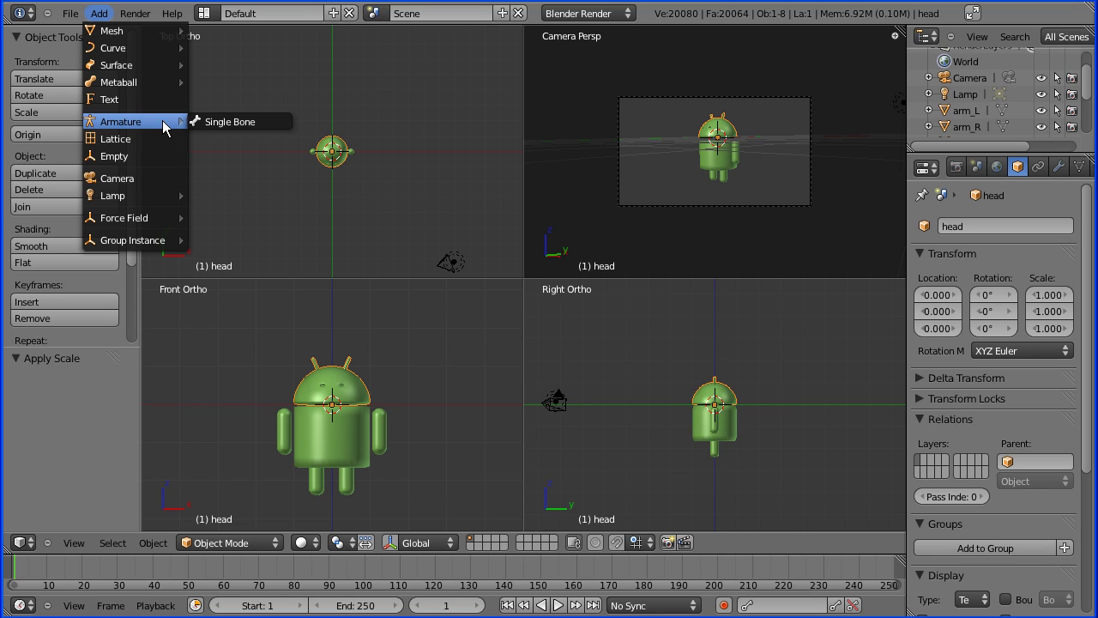
click(221, 120)
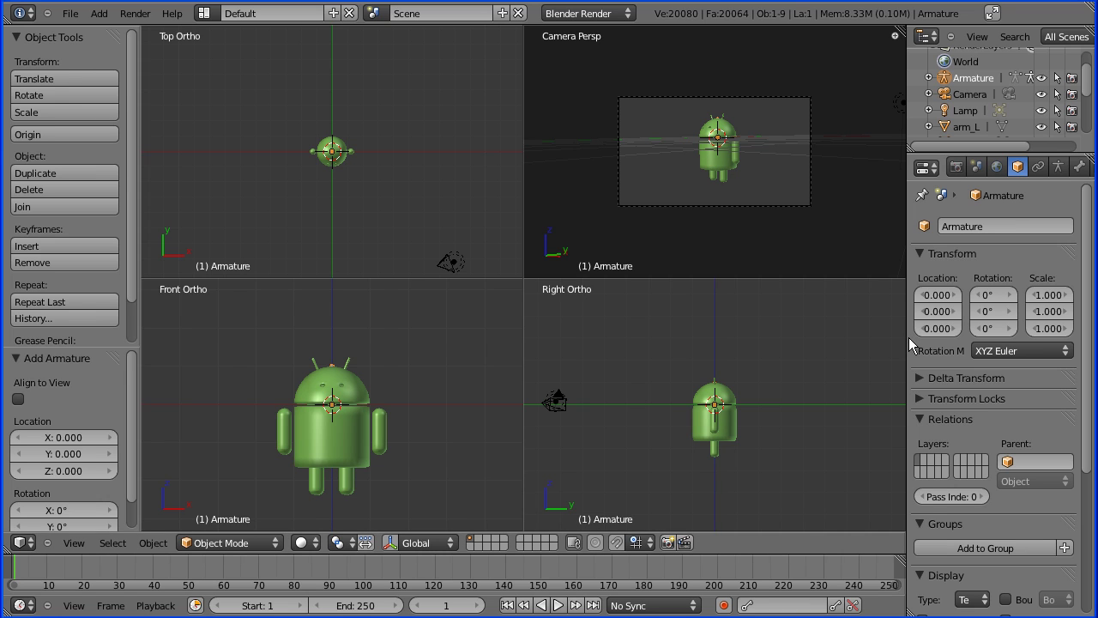
- Enable X-Ray display for the armature and switch it to Edit Mode
drag(907, 343, 859, 344)
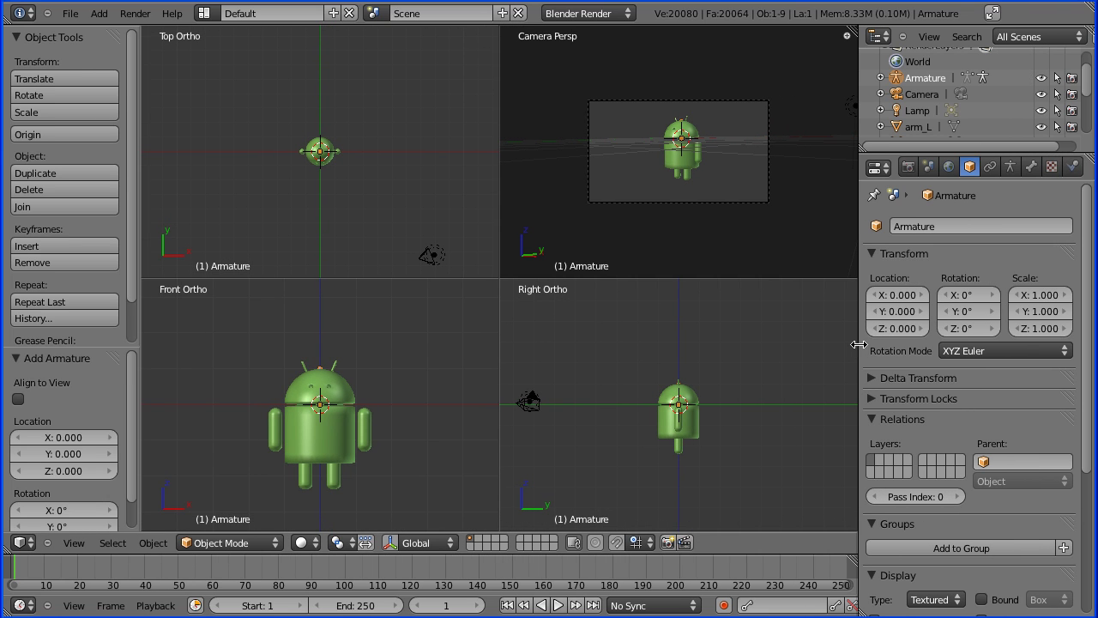
click(1008, 169)
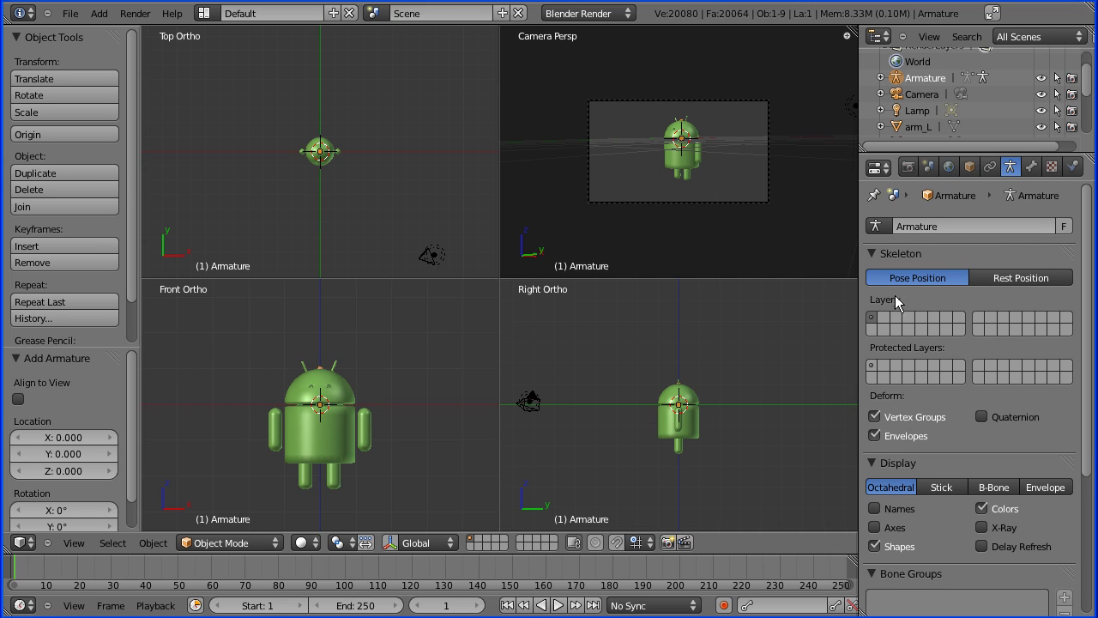
click(1034, 168)
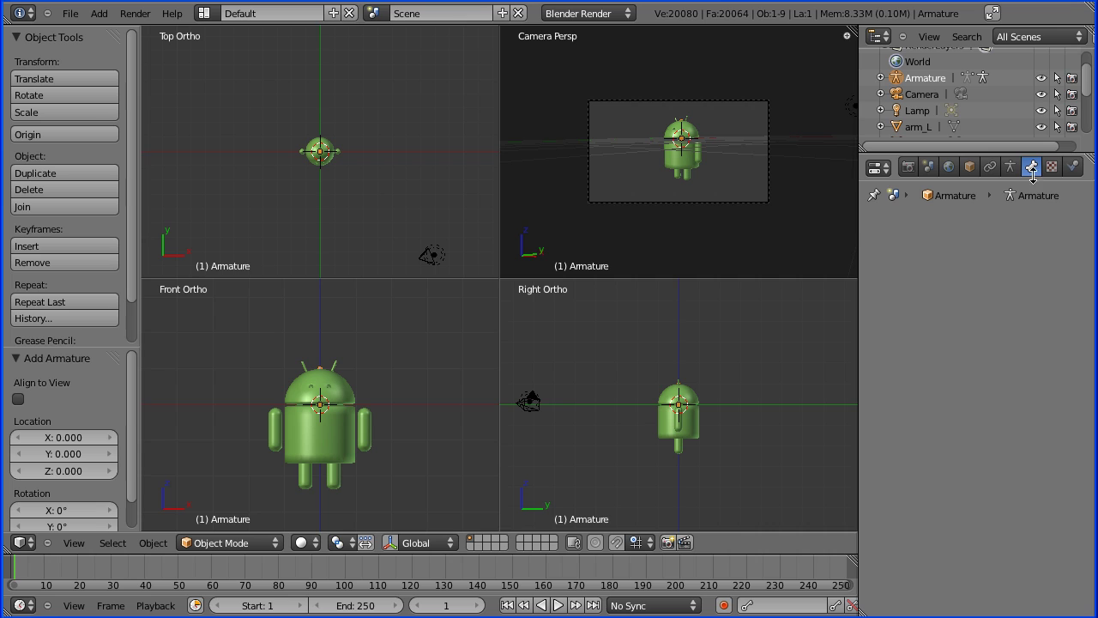
click(1011, 168)
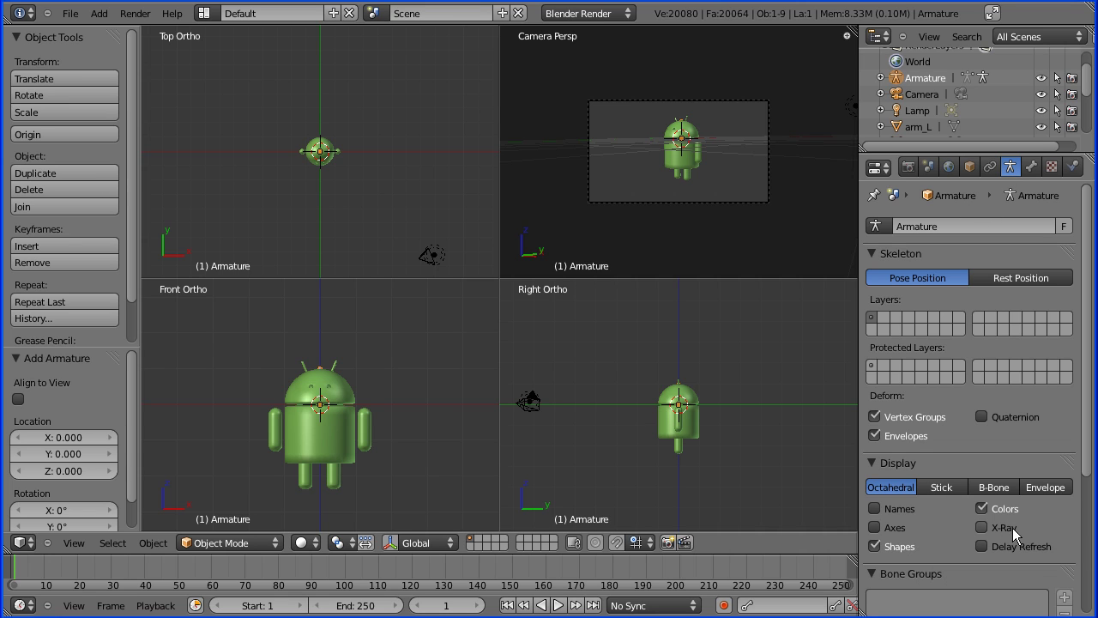
click(983, 528)
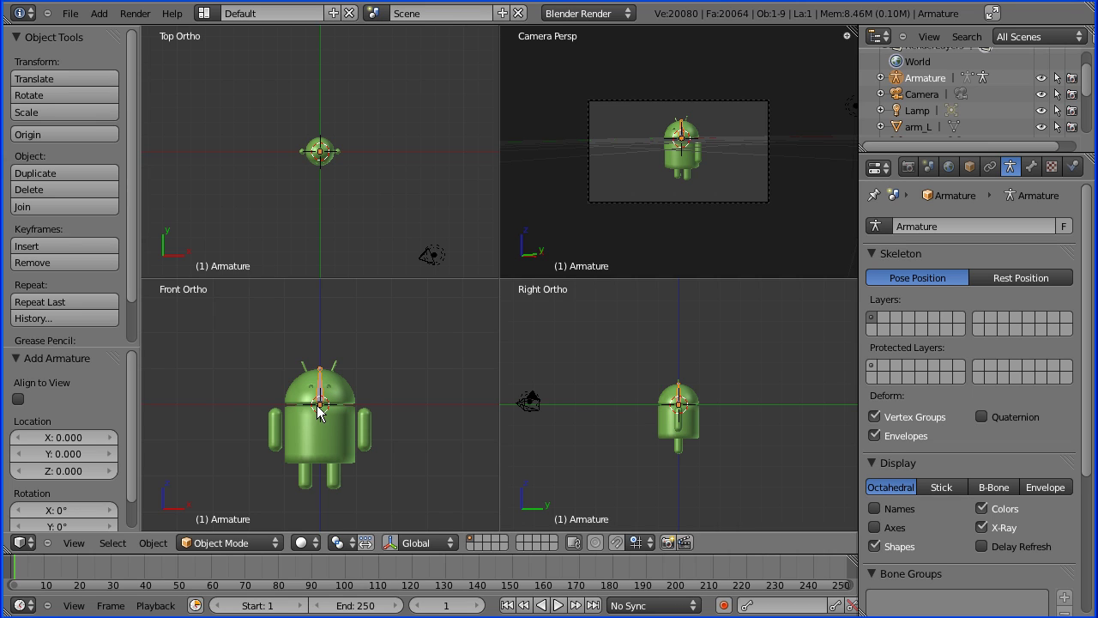
click(263, 544)
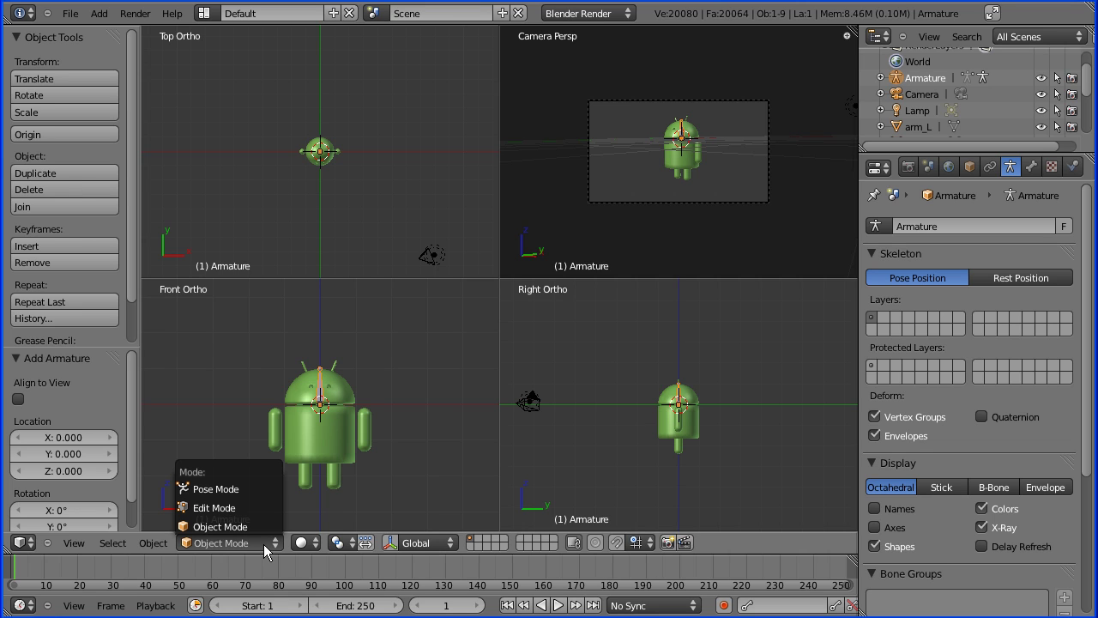
click(248, 503)
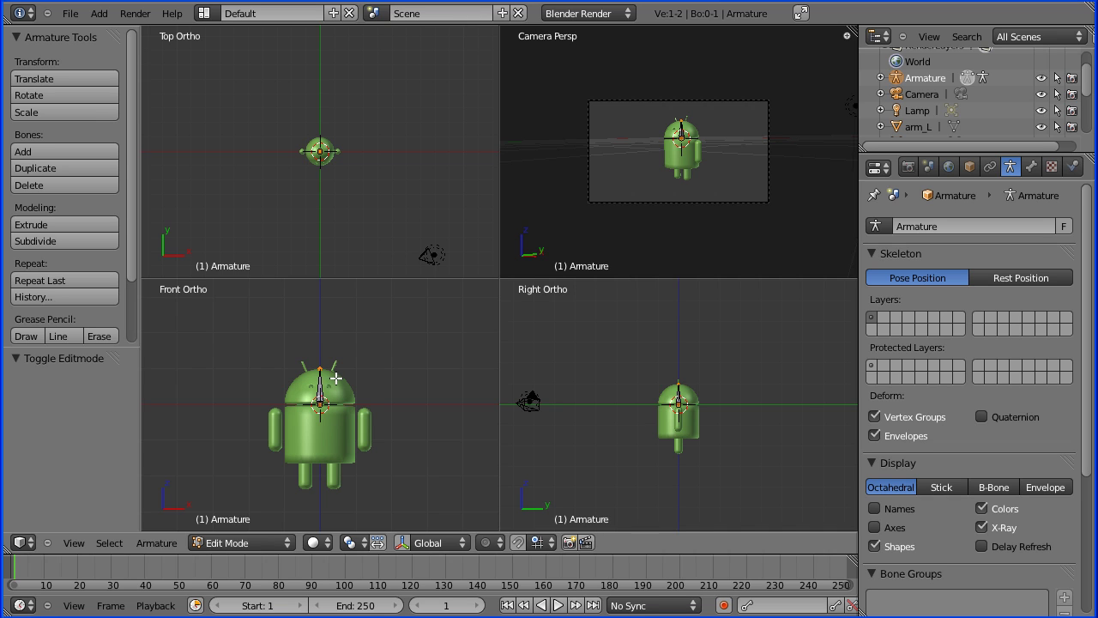
key(g)
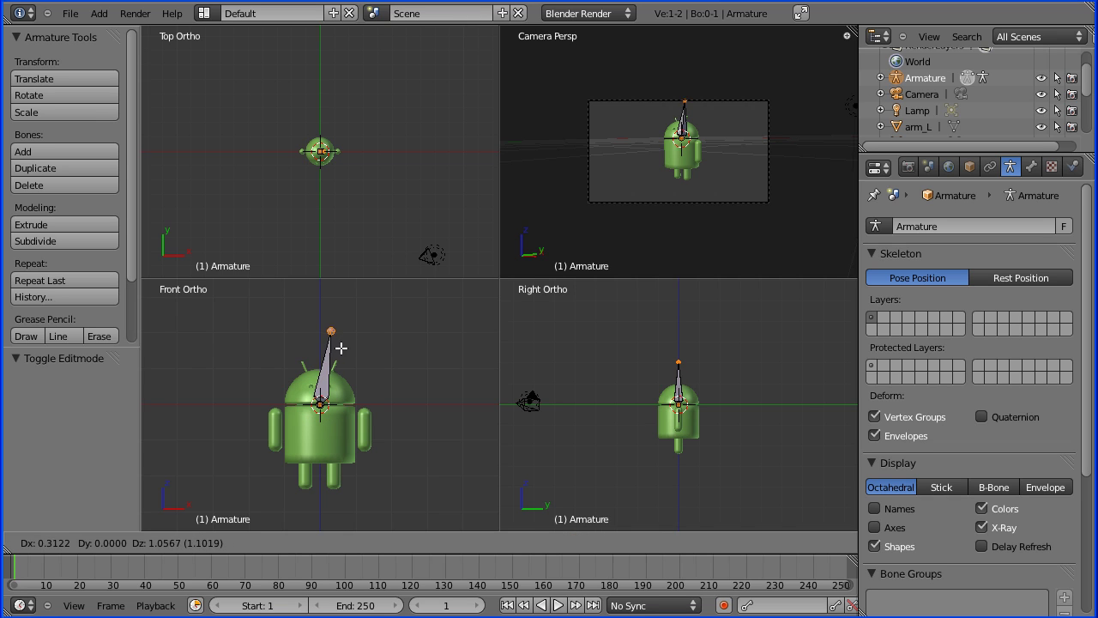
click(296, 346)
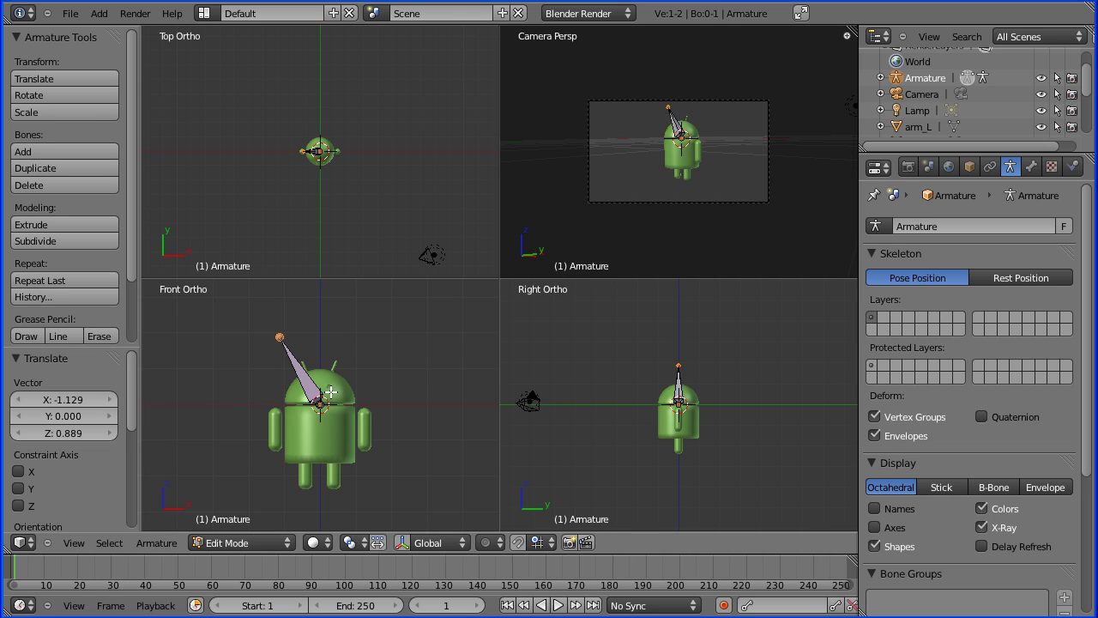
key(ctrl+z)
- Place the 3D cursor beside the robot, and move the whole bone down about 1.37 units into the body
click(437, 404)
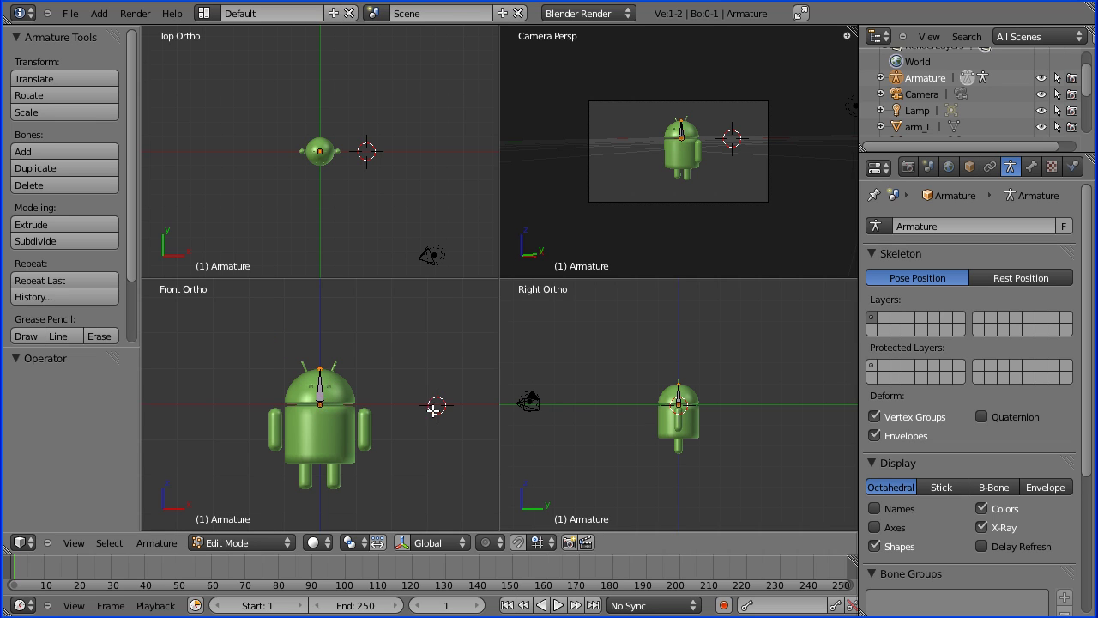
right_click(320, 393)
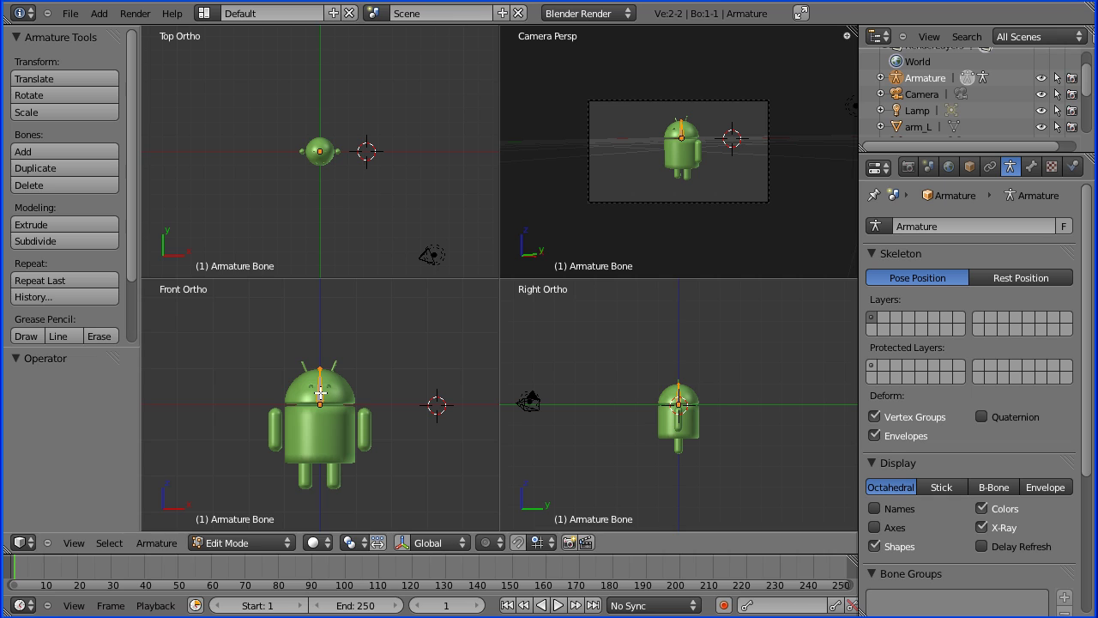
key(g)
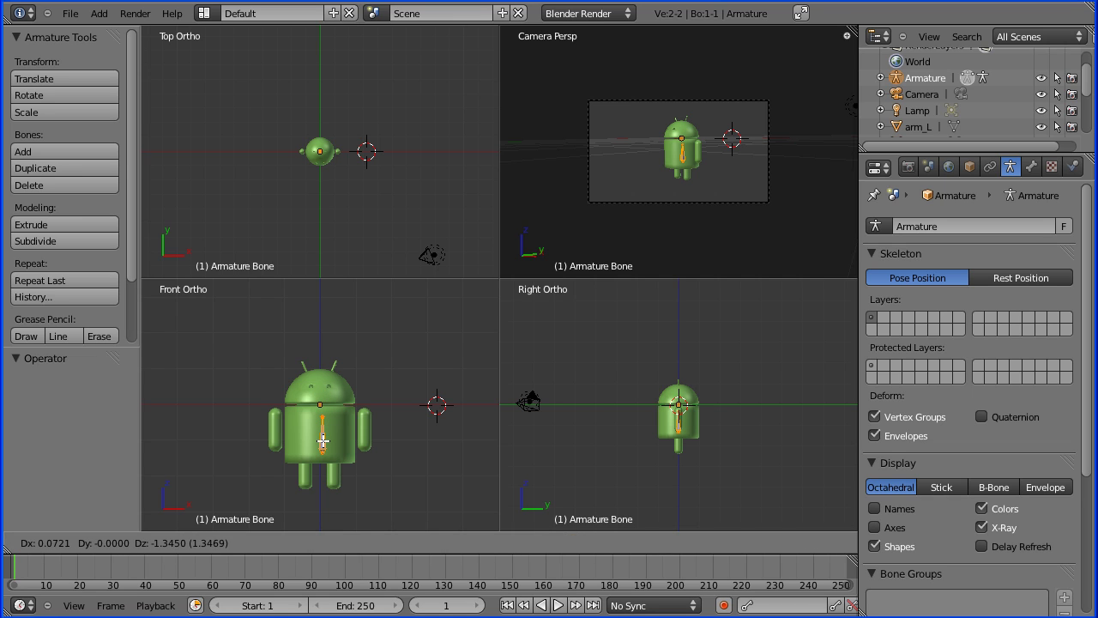
click(321, 441)
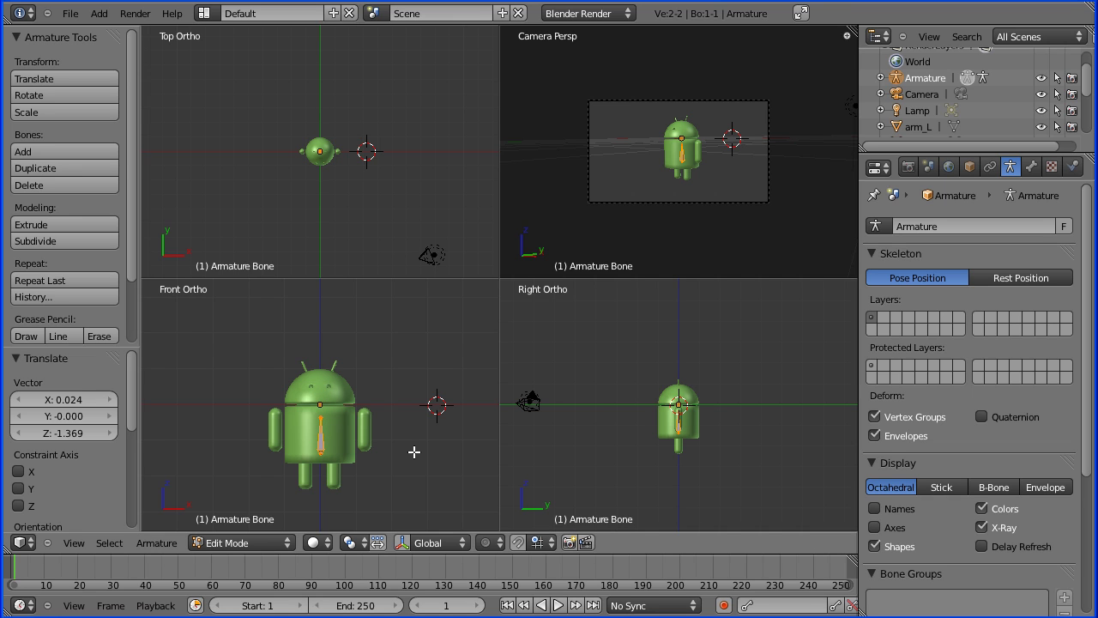
- Scale the bone up by about 1.6 and raise it about 0.19 units so it spans the body
key(s)
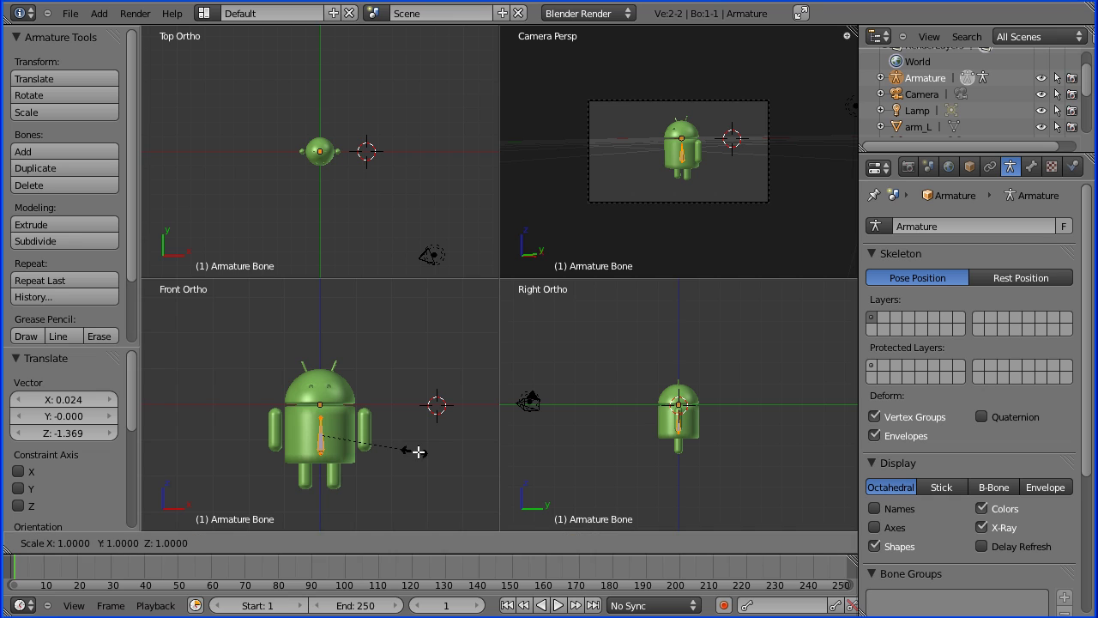
click(466, 478)
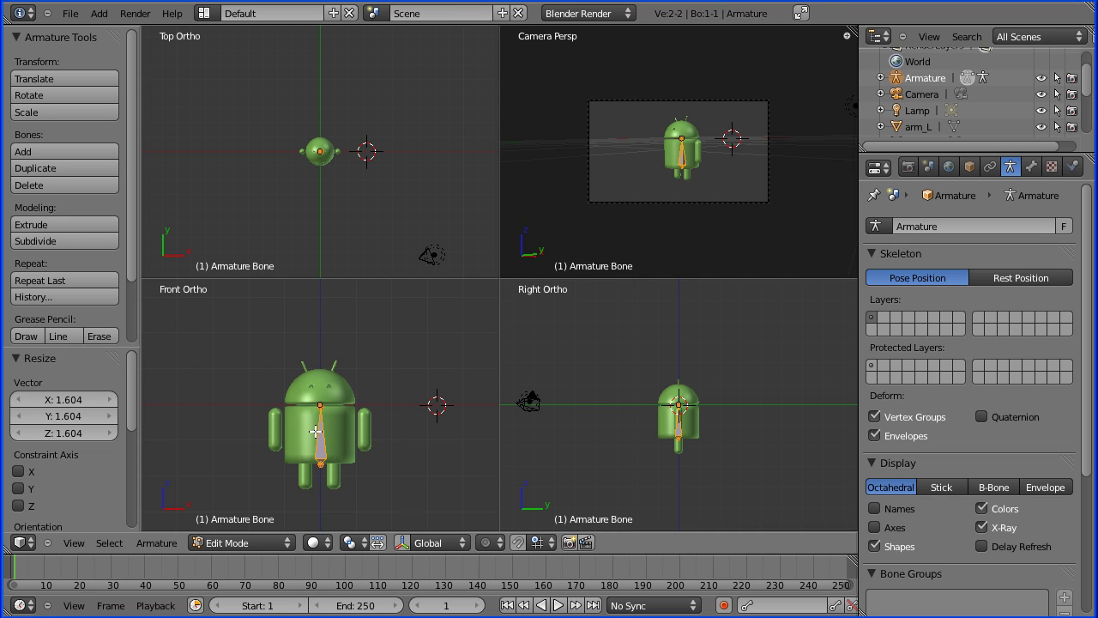
key(g)
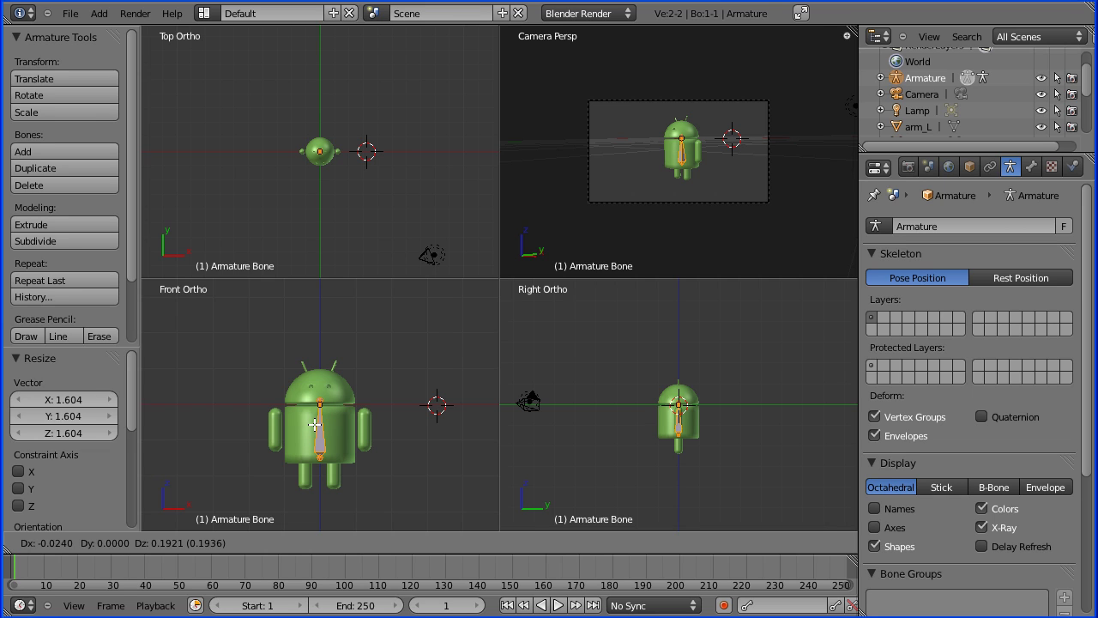
click(315, 424)
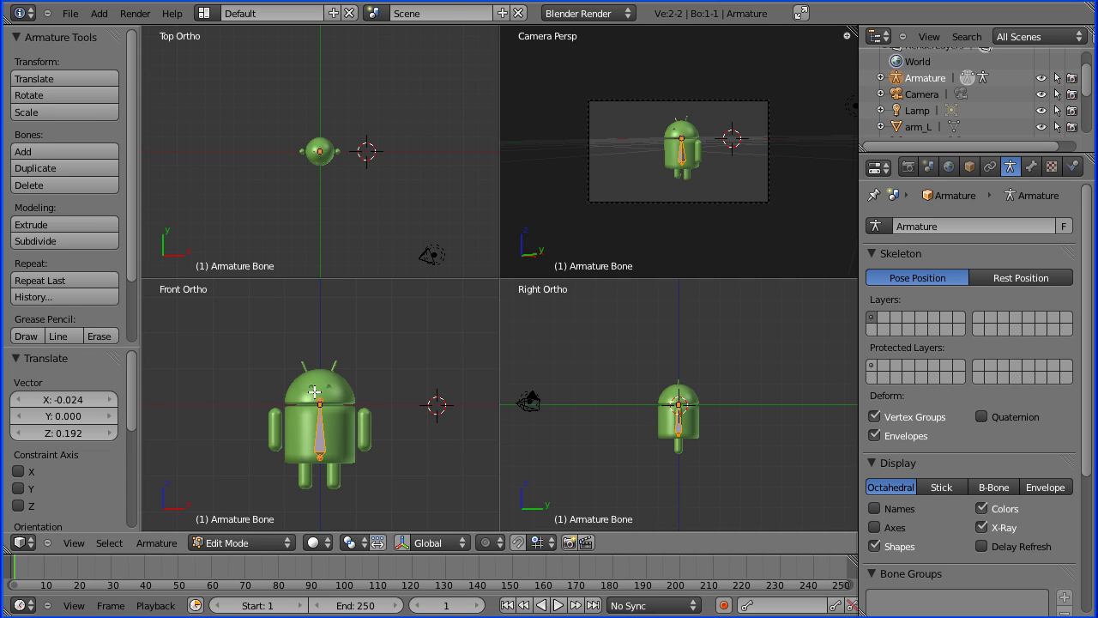
- Extrude a second bone about 0.865 units straight up from the body bone's tip through the head
key(e)
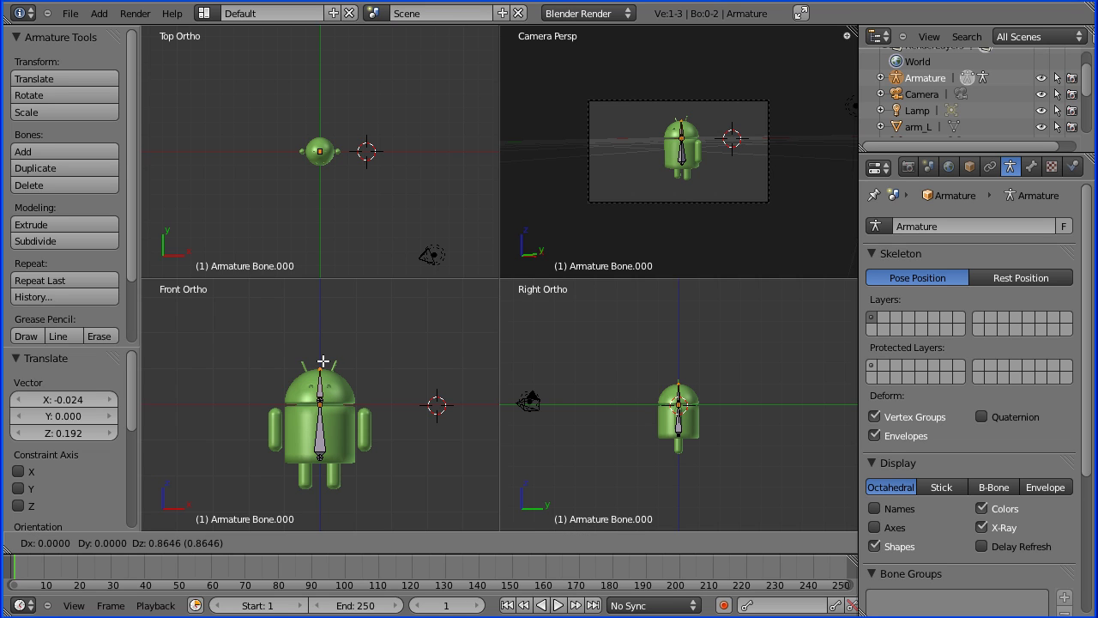
click(323, 361)
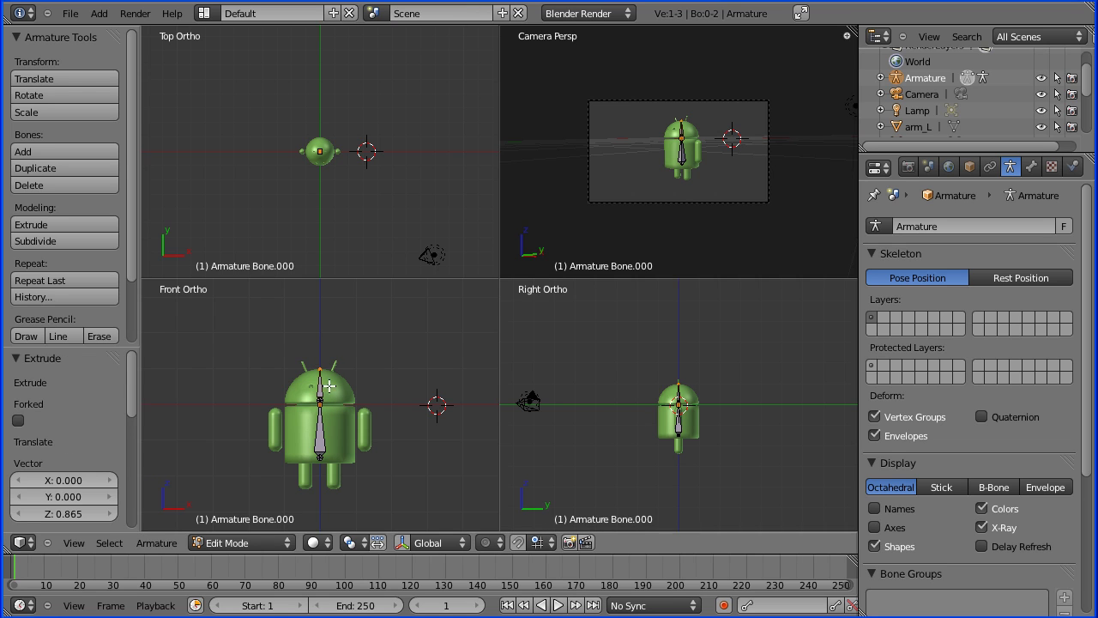
- Rename the lower bone inside the body as back
right_click(319, 443)
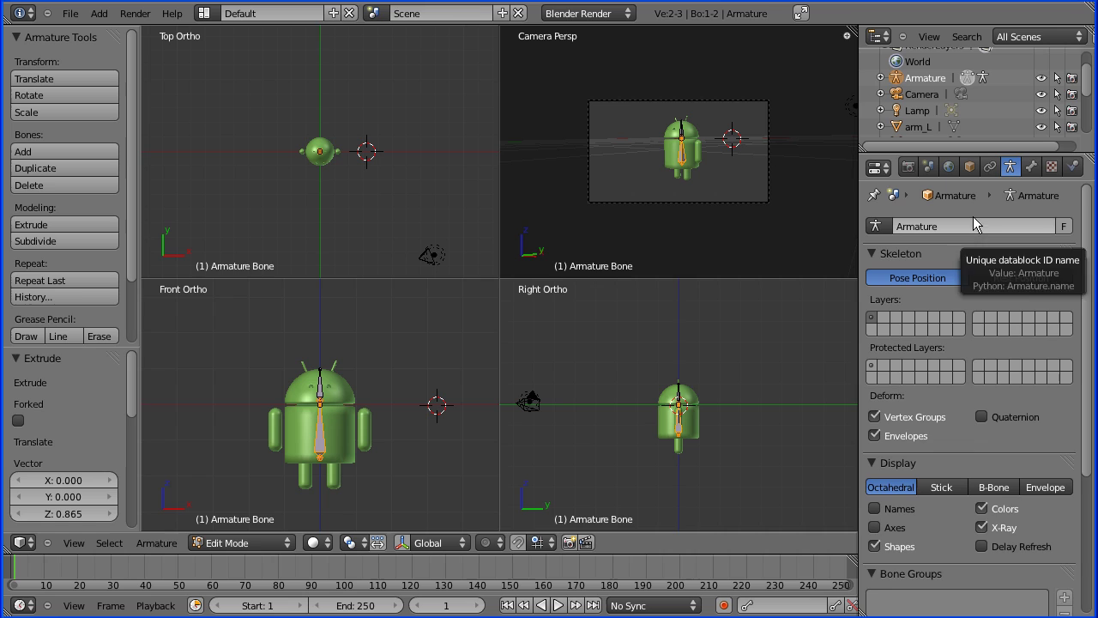
click(1030, 169)
click(918, 225)
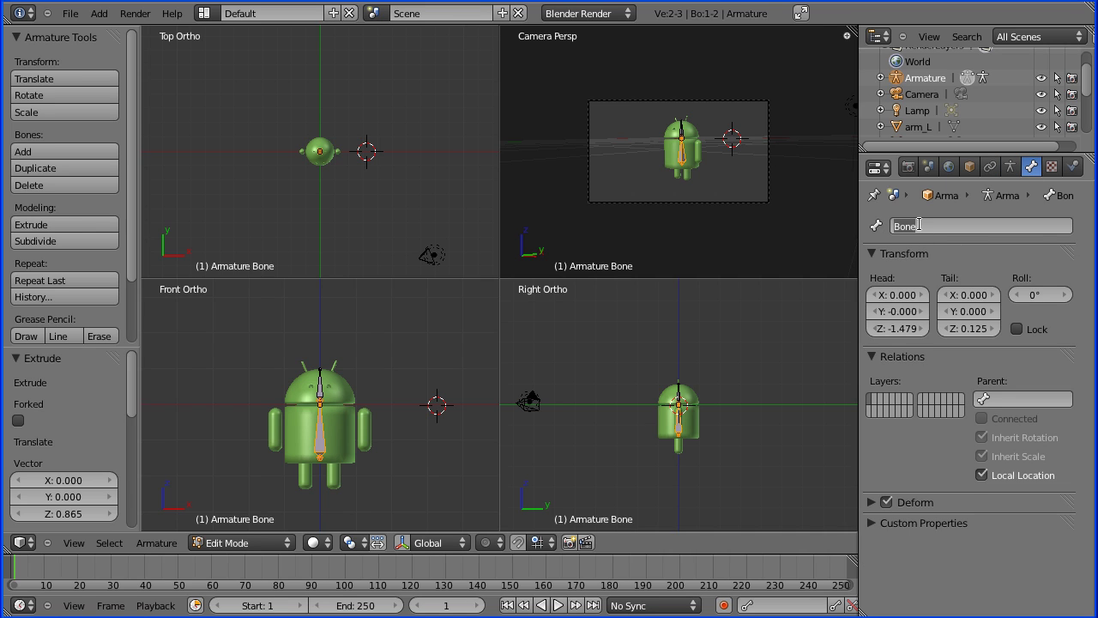
text(back)
key(Return)
- Rename the upper bone inside the head as head
key(shift+r)
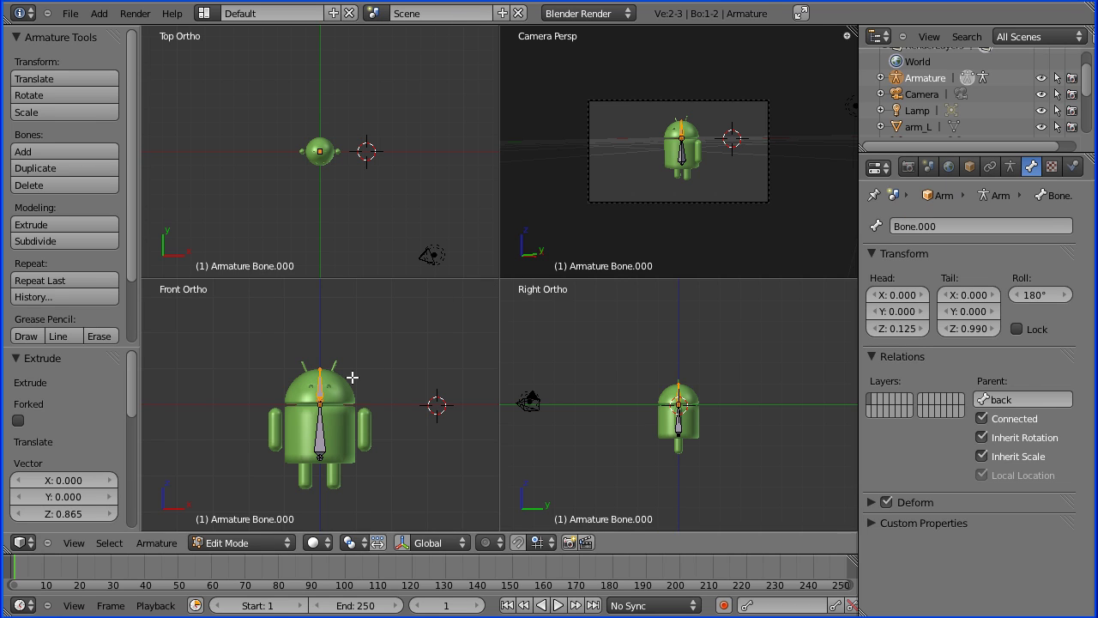
click(928, 226)
text(head)
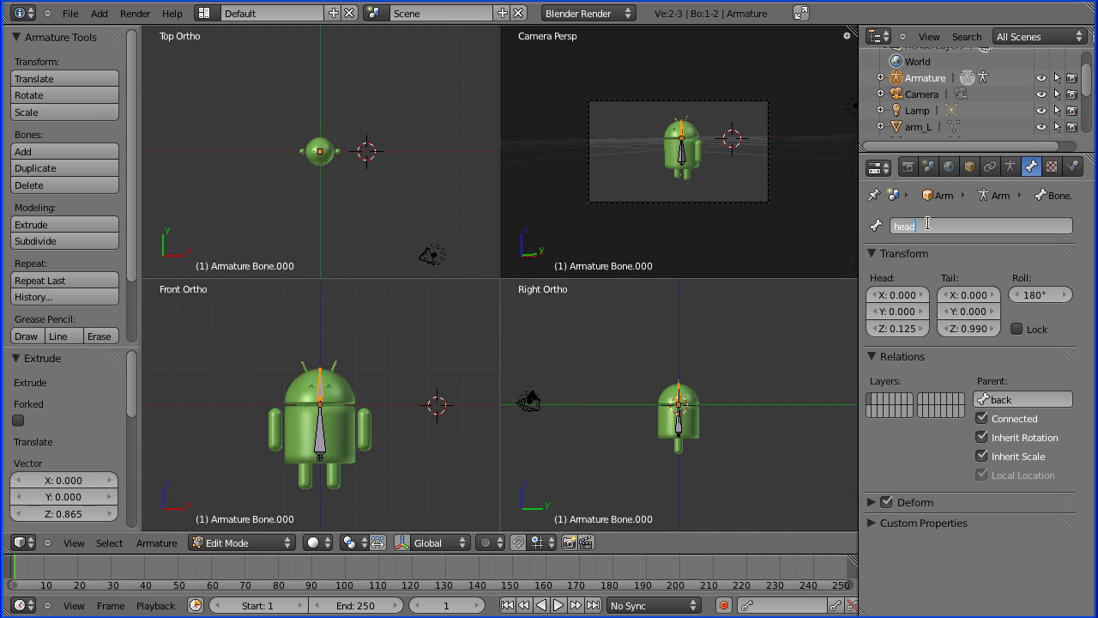
key(Return)
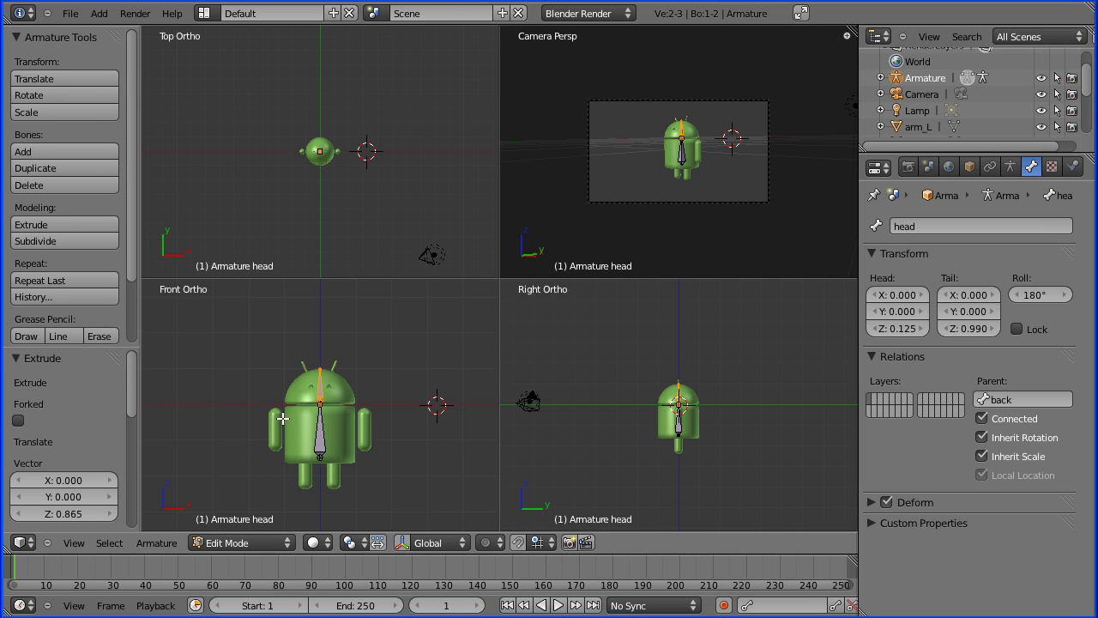
- Enable X-Axis Mirror for the armature in Pose Mode, then return to Edit Mode
click(251, 542)
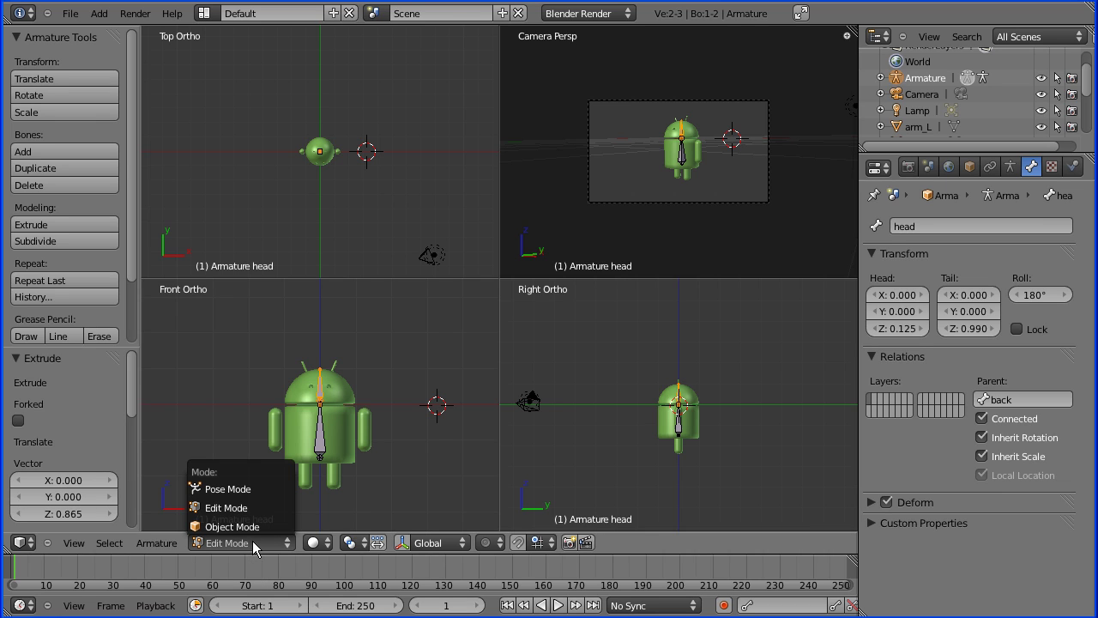
click(241, 496)
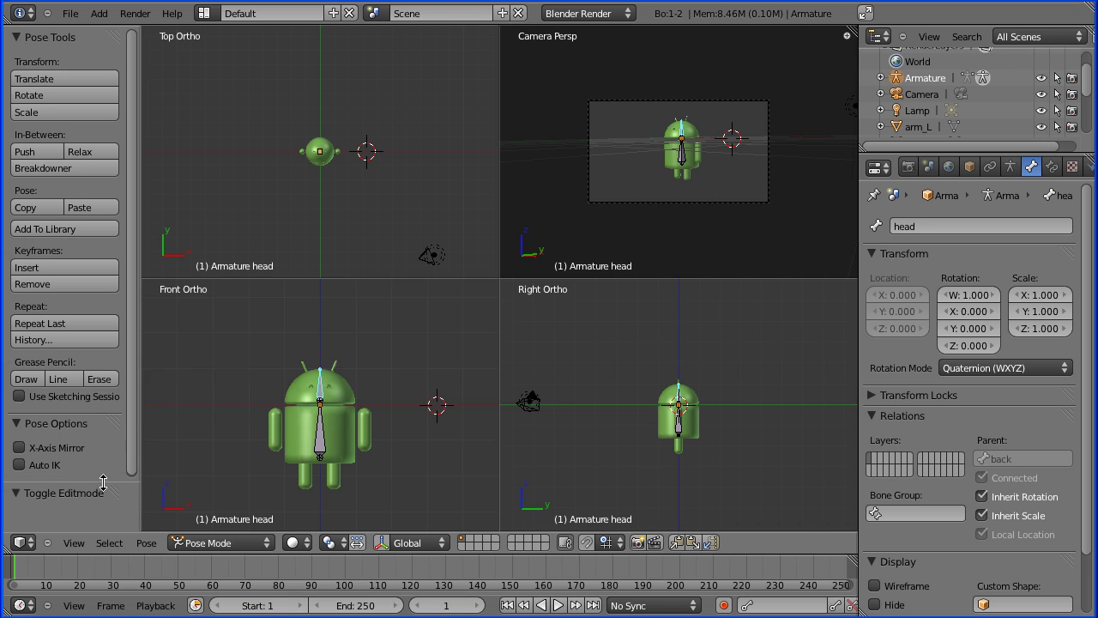
click(19, 449)
click(268, 542)
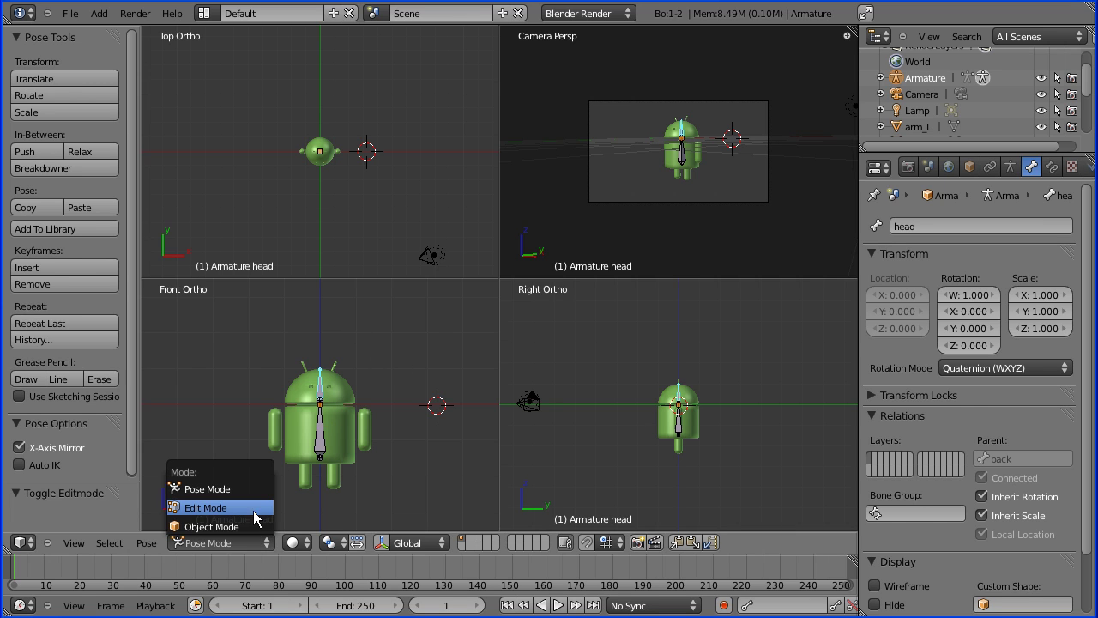
click(256, 508)
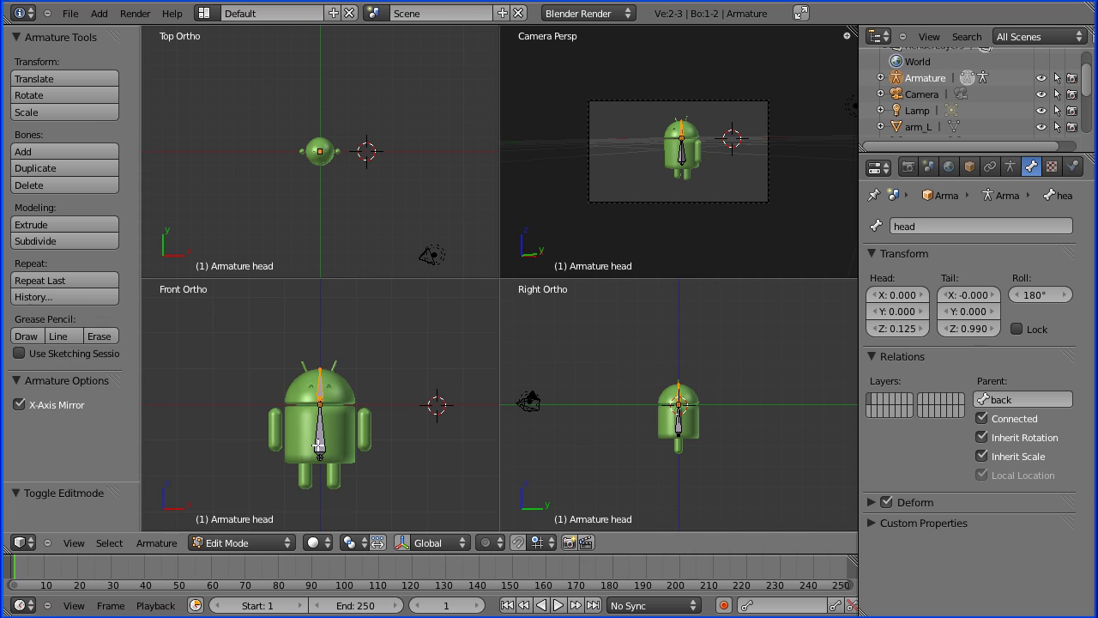
- Extrude a mirrored pair of bones sideways from the back bone's upper tip, each about 1.03 units long
right_click(323, 440)
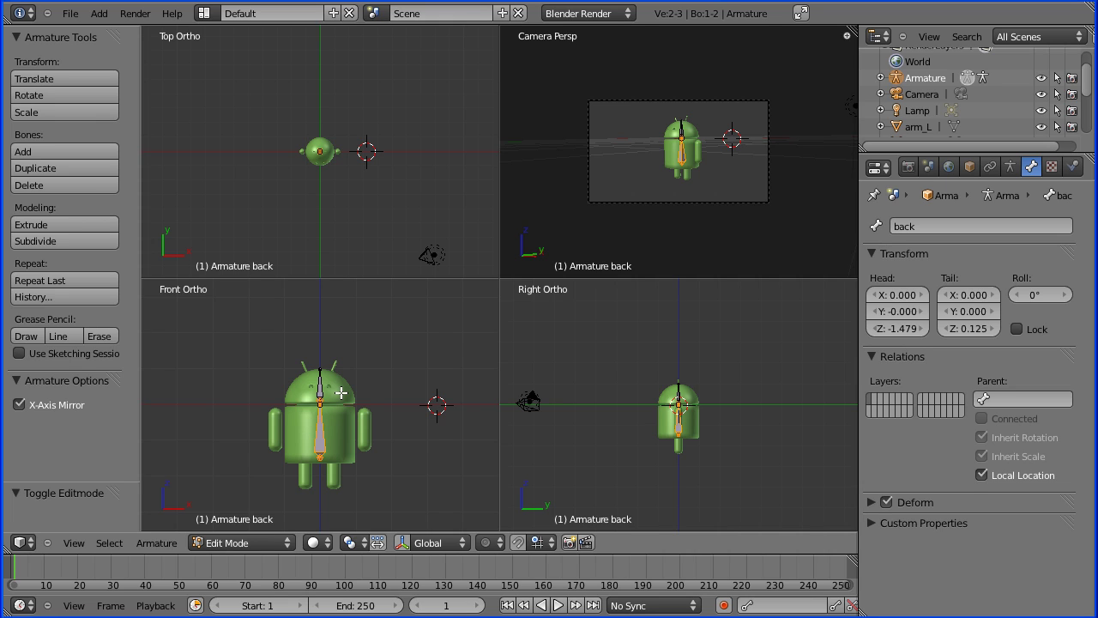
key(shift+e)
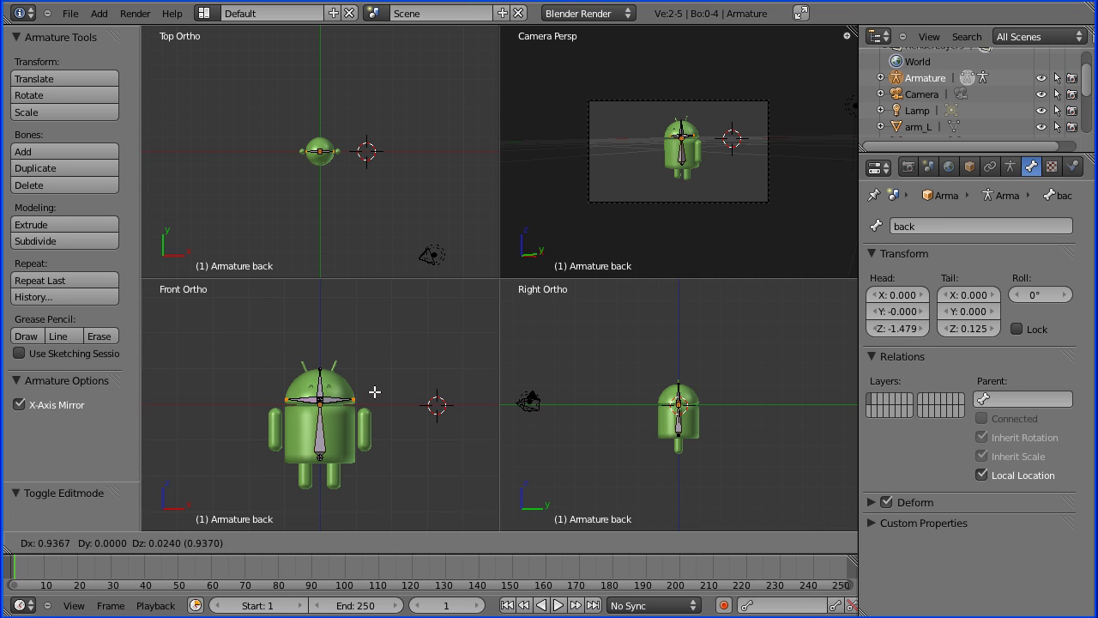
click(377, 393)
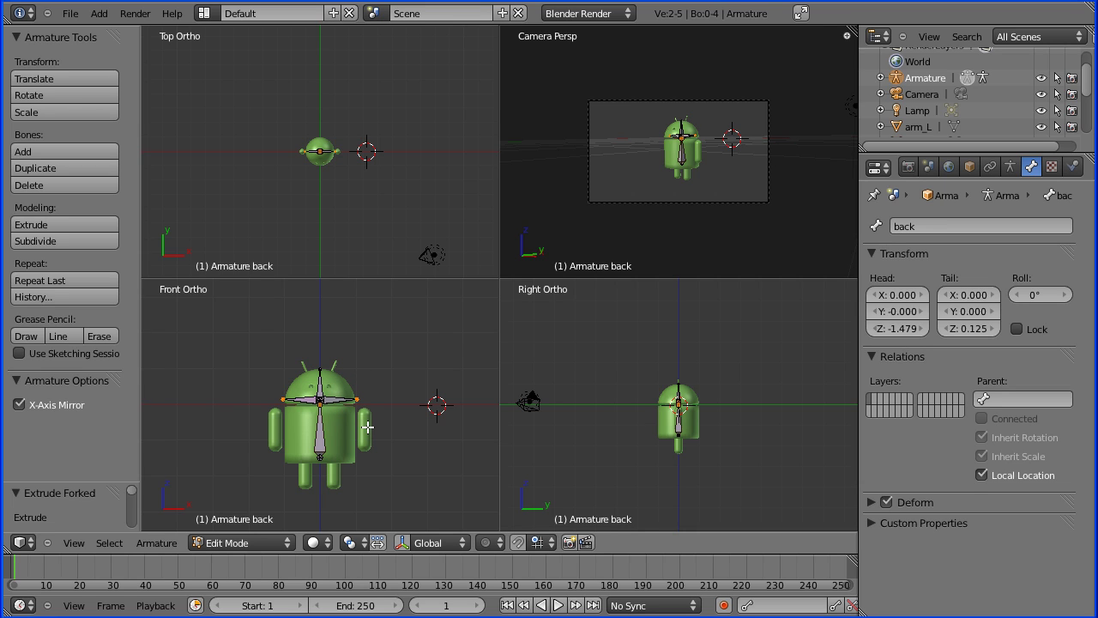
- Clear the parent of the extruded left side bone to detach the mirrored pair from the back bone
right_click(330, 399)
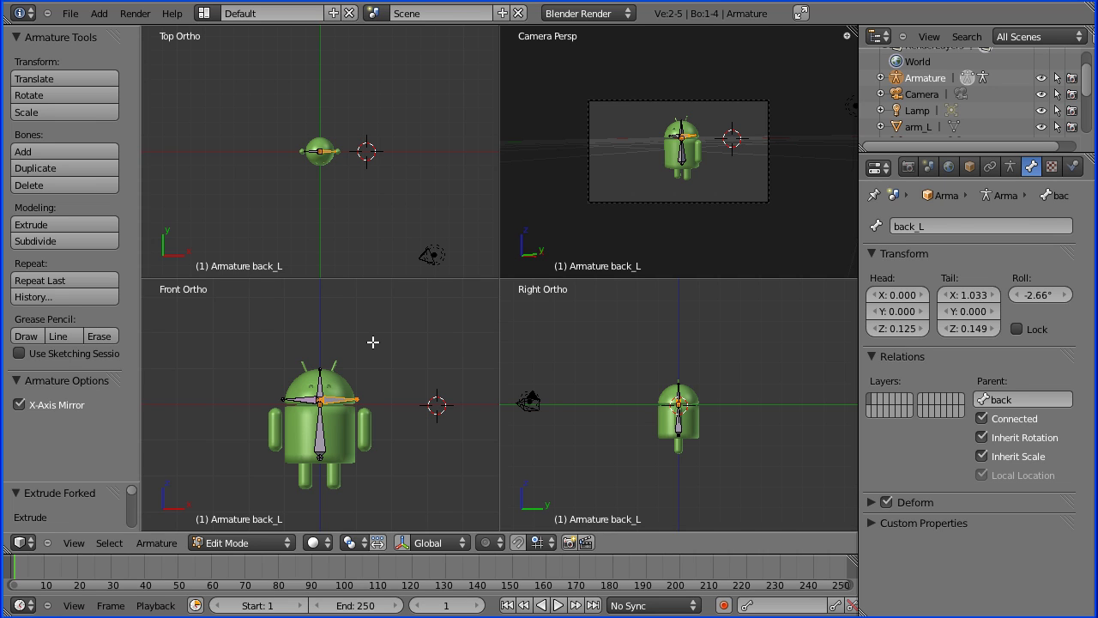
key(alt+p)
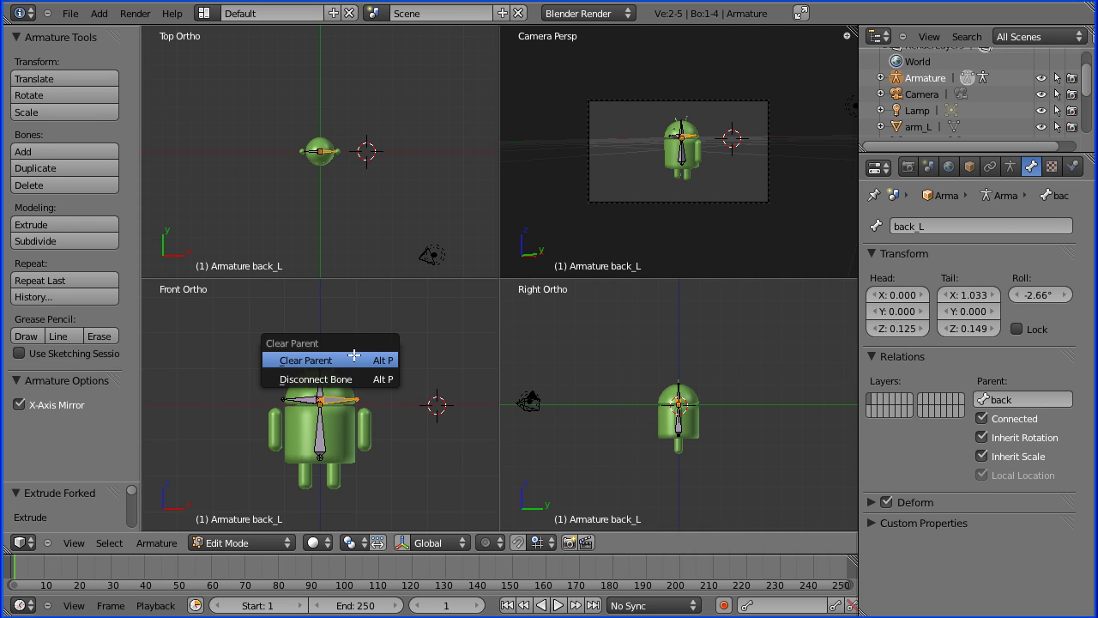
click(350, 360)
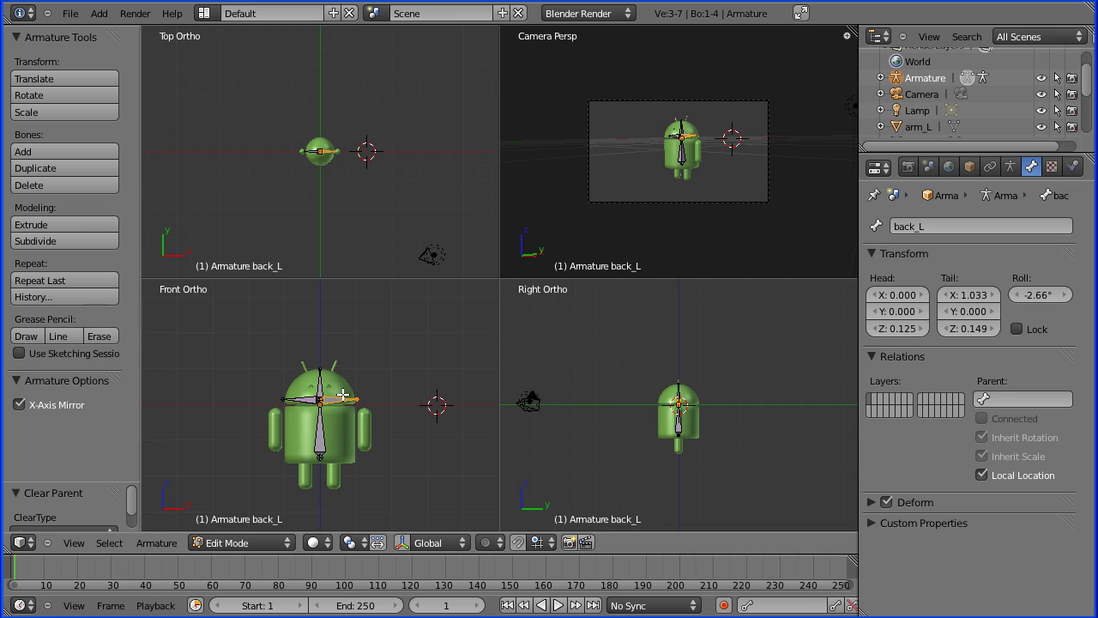
- Rotate the detached left side bone 90 degrees and place it inside the left arm, using mirroring for the right arm
key(g)
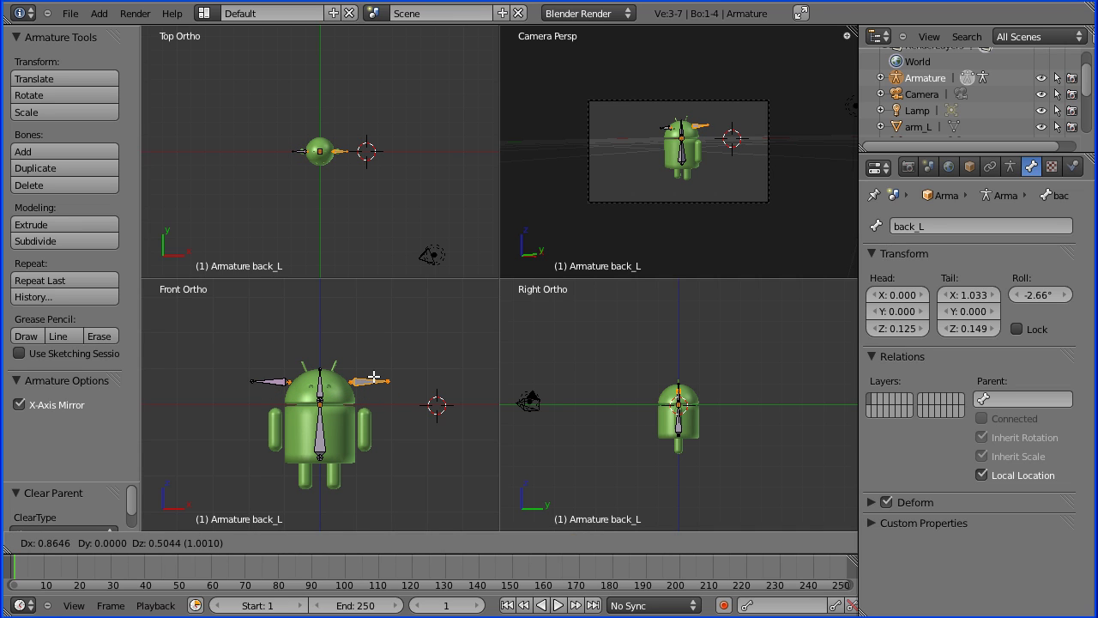
click(389, 379)
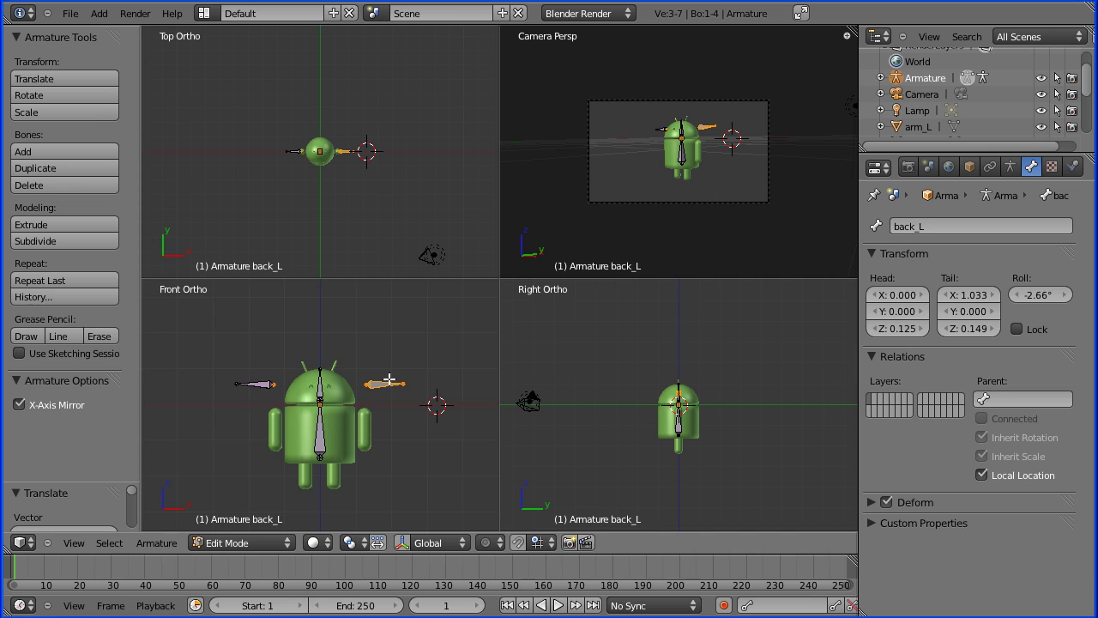
key(r)
text(90)
key(Return)
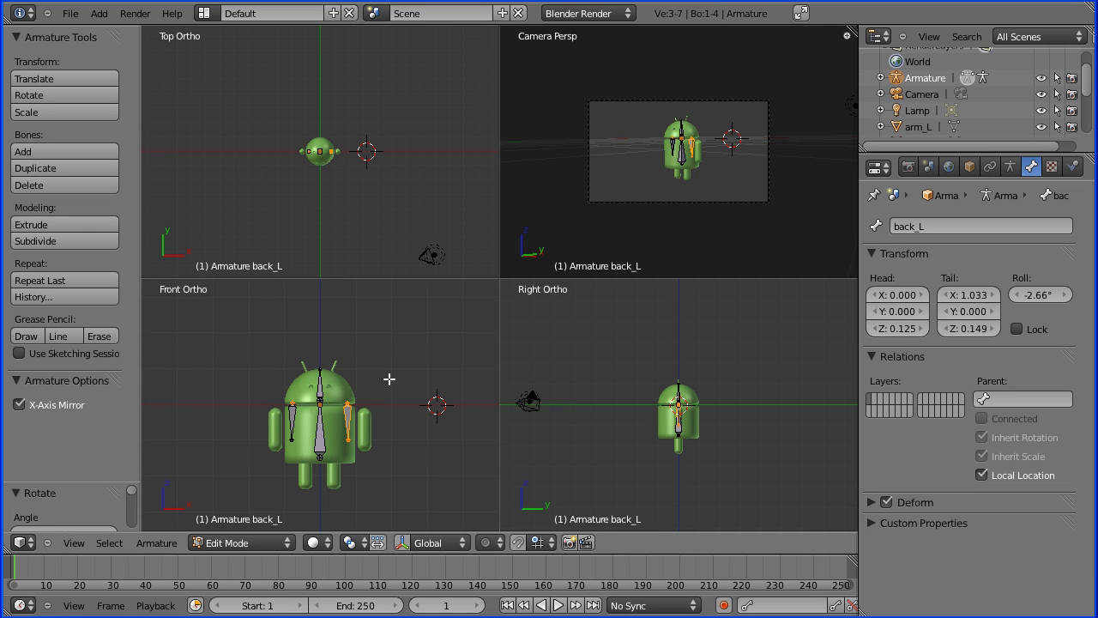
key(g)
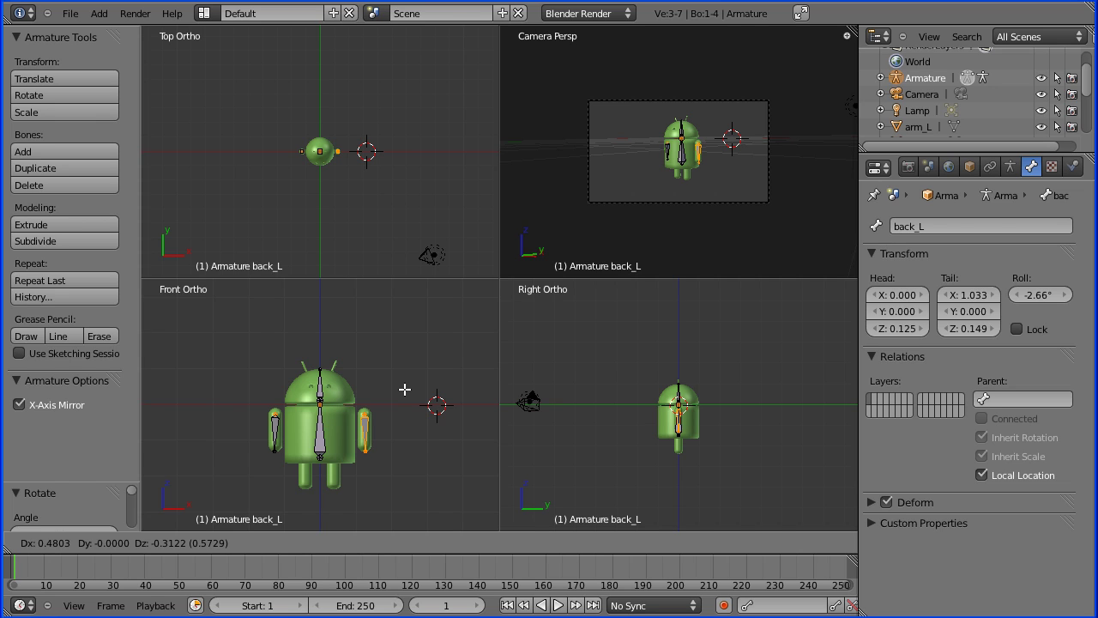
click(405, 390)
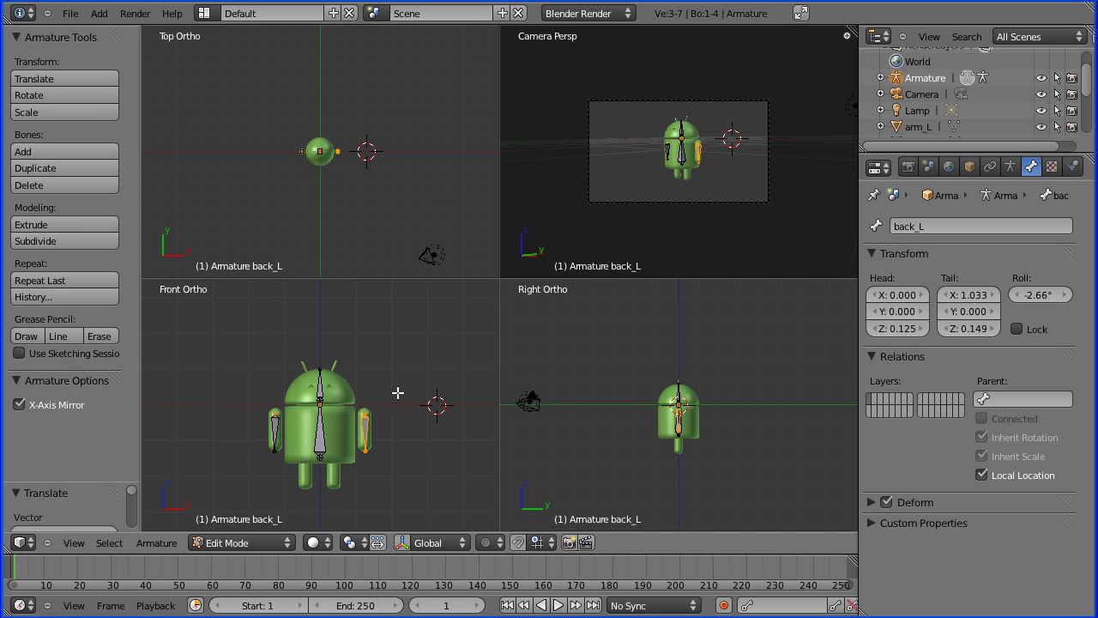
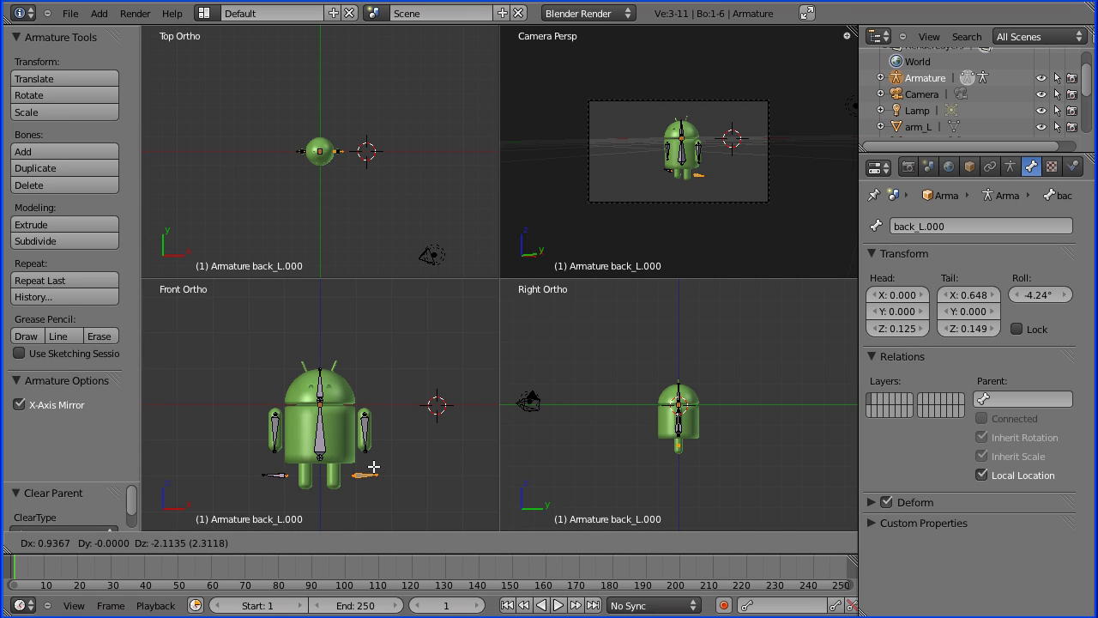
- Rotate the second detached left side bone 90 degrees and place it inside the left leg, using mirroring for the right leg
click(376, 467)
key(r)
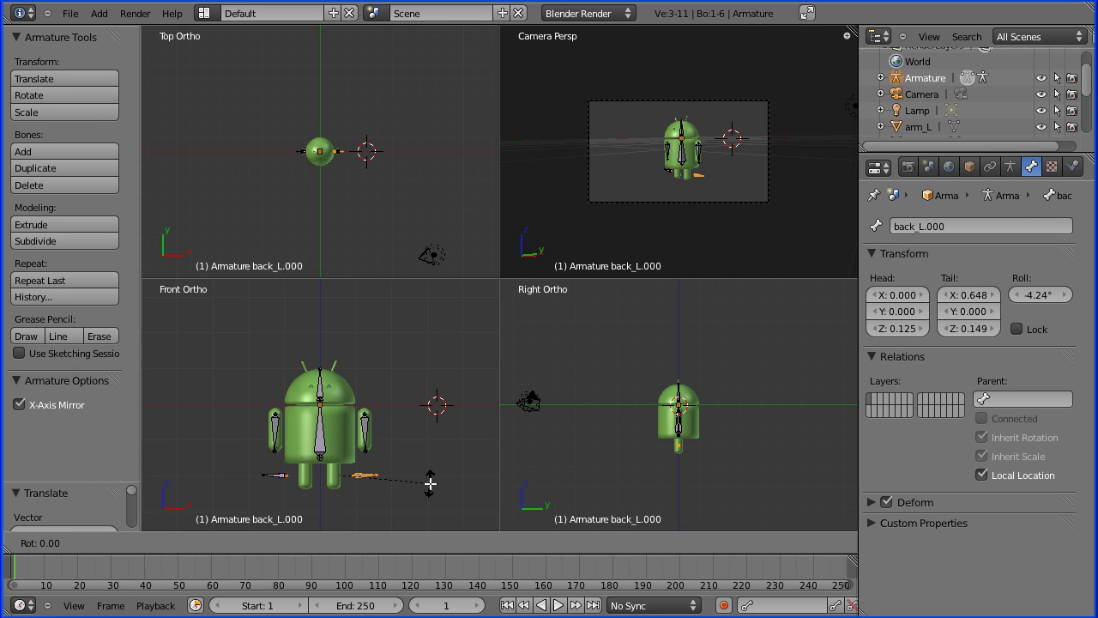
text(90)
key(Return)
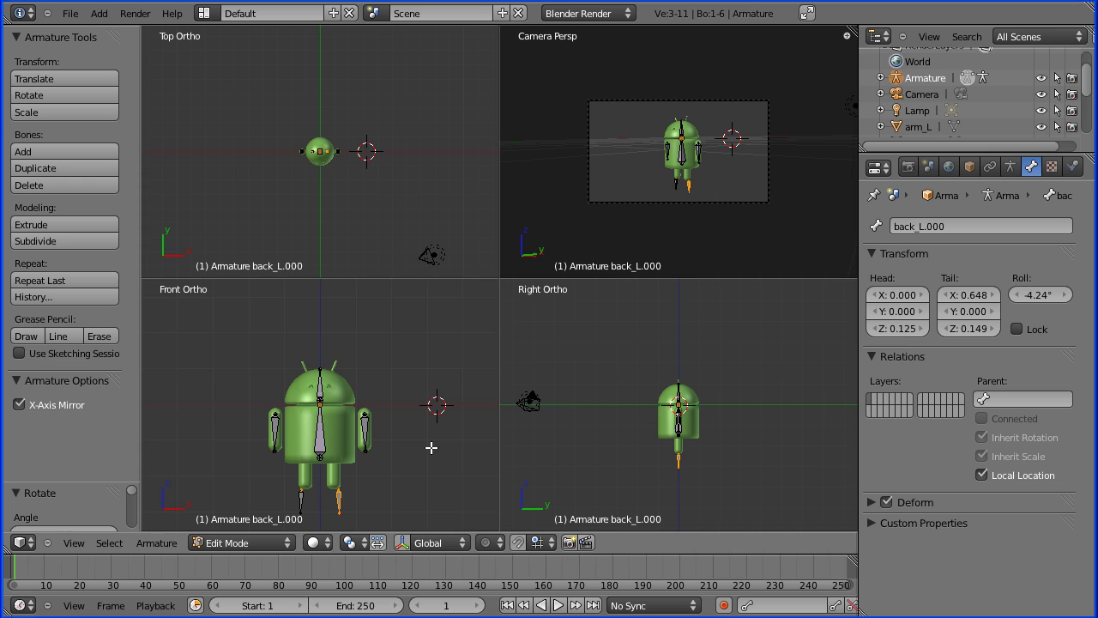
key(g)
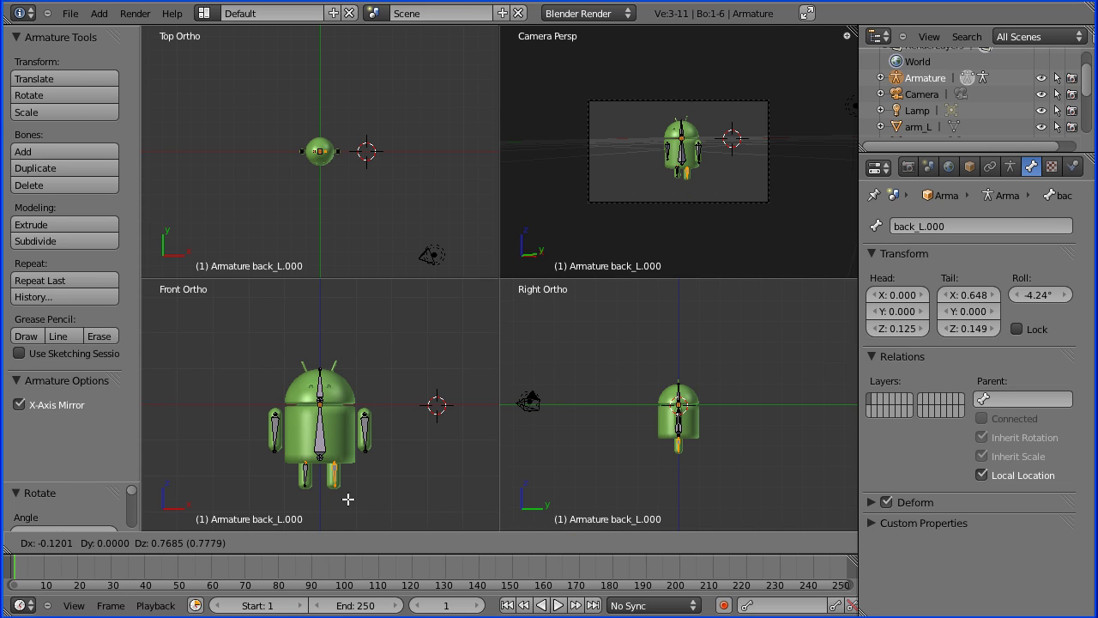
click(347, 499)
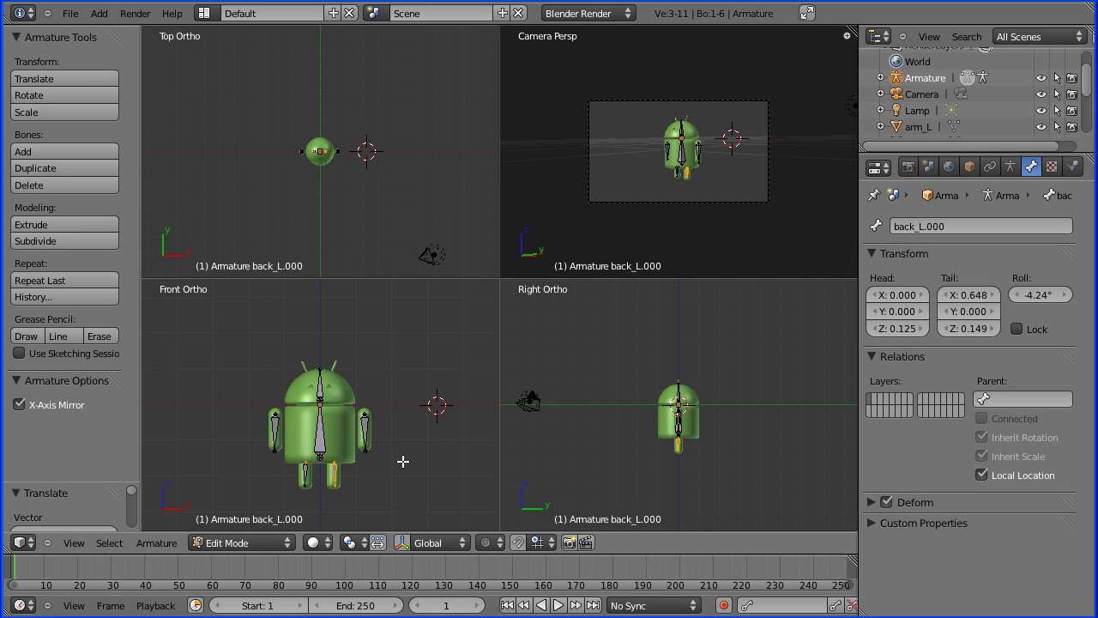
- Rename the bone inside the left arm as arm_L
right_click(366, 425)
click(911, 225)
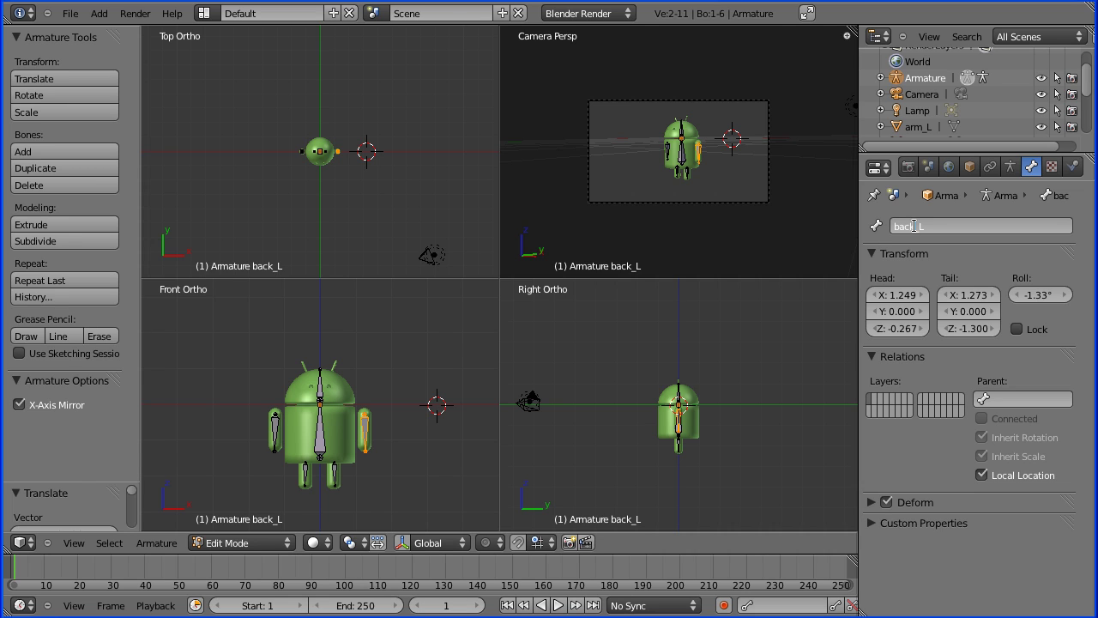
click(914, 226)
text(arm)
key(Return)
- Rename the bone inside the right arm as arm_R
right_click(274, 425)
click(913, 228)
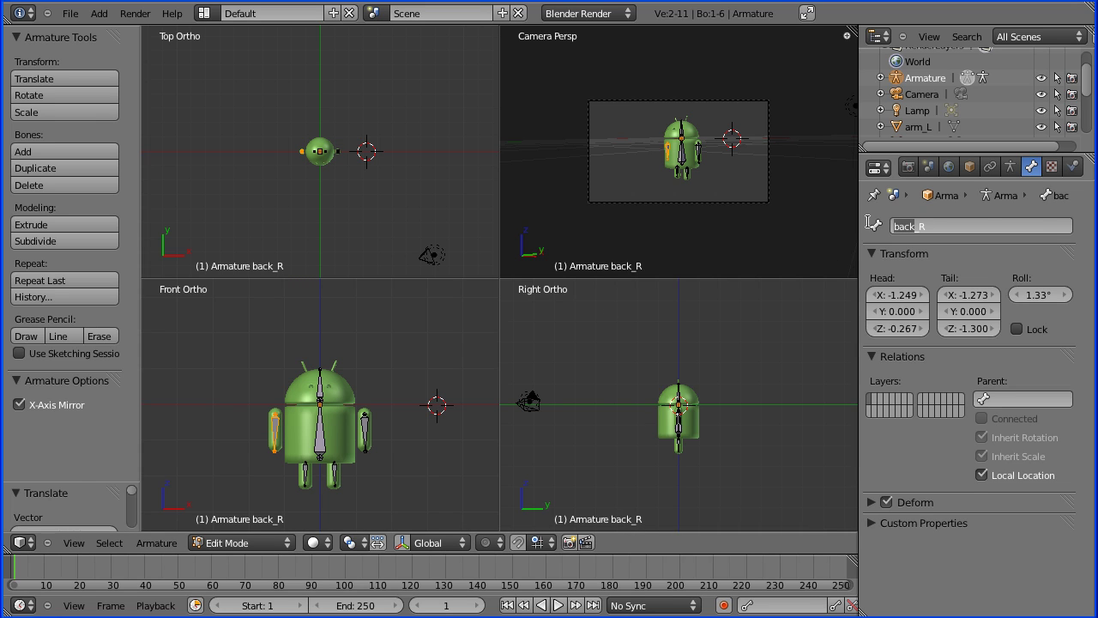
text(arm)
click(335, 472)
- Rename the bone inside the left leg as leg_L
right_click(336, 470)
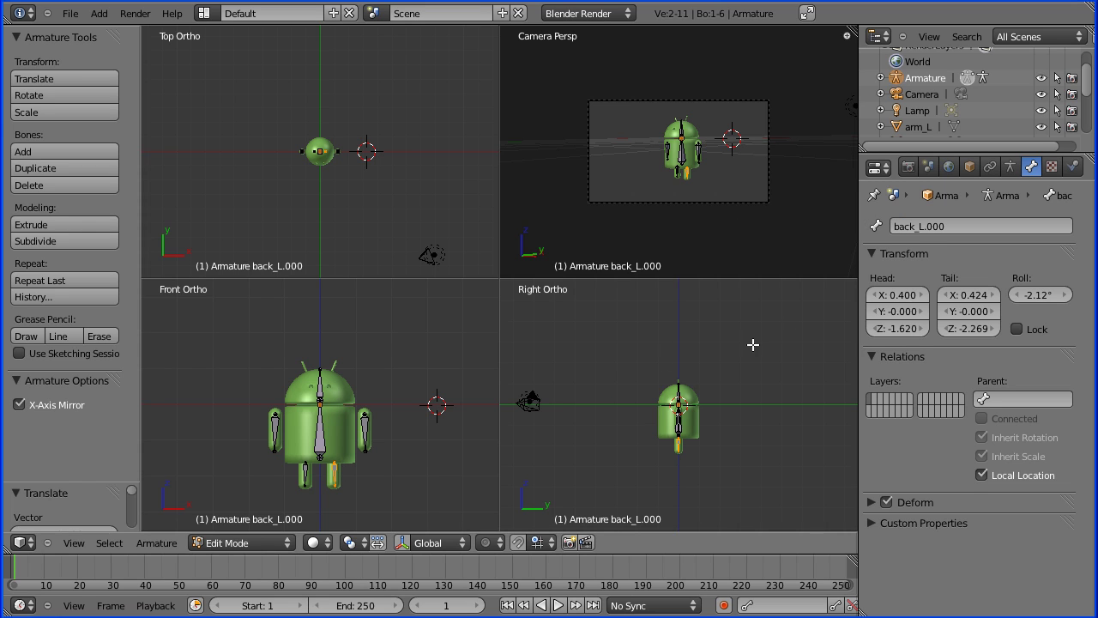
click(916, 226)
double_click(917, 227)
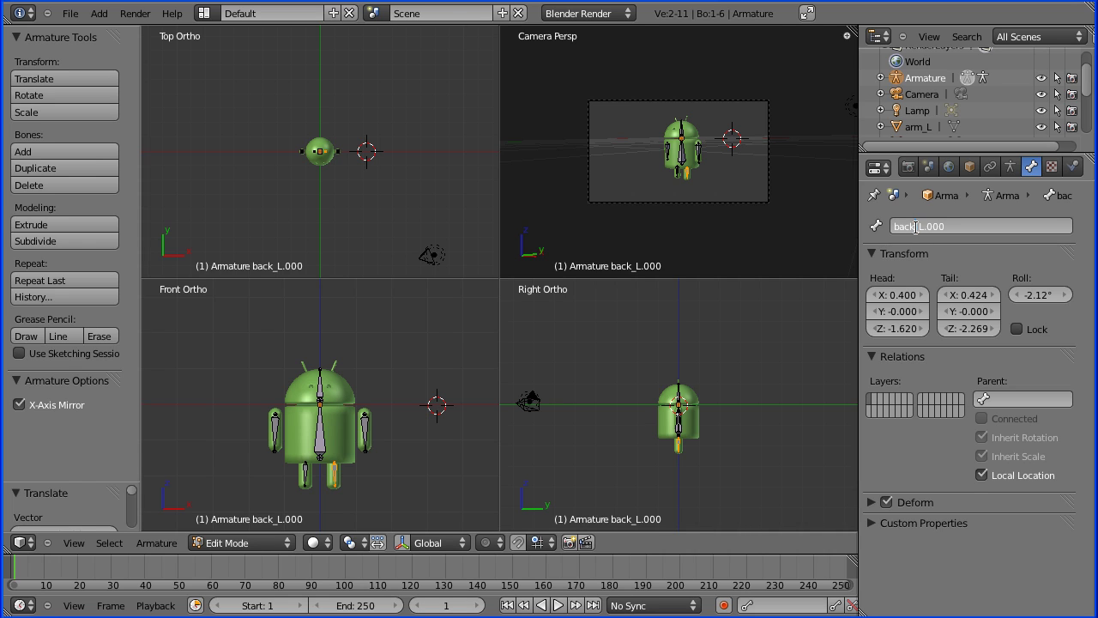
key(BackSpace)
text(leg_)
key(Right)
key(Right)
key(Return)
- Rename the bone inside the right leg as leg_R
right_click(305, 474)
click(912, 224)
double_click(914, 224)
key(shift+Right)
key(BackSpace)
text(le)
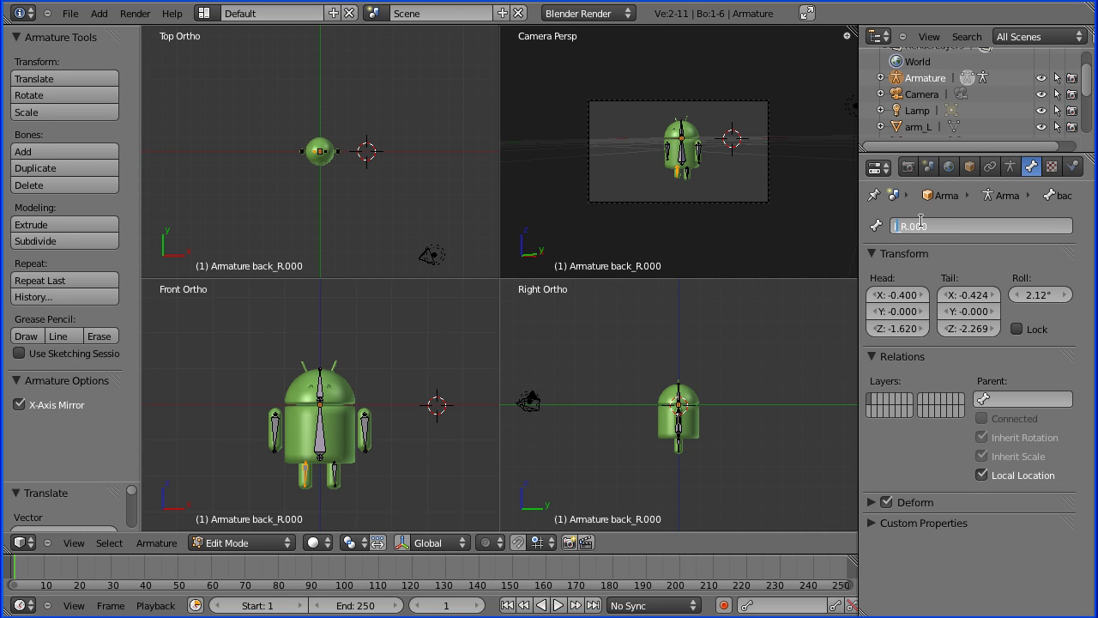
text(g)
key(ctrl+a)
key(End)
key(BackSpace)
key(BackSpace)
key(BackSpace)
key(BackSpace)
key(Return)
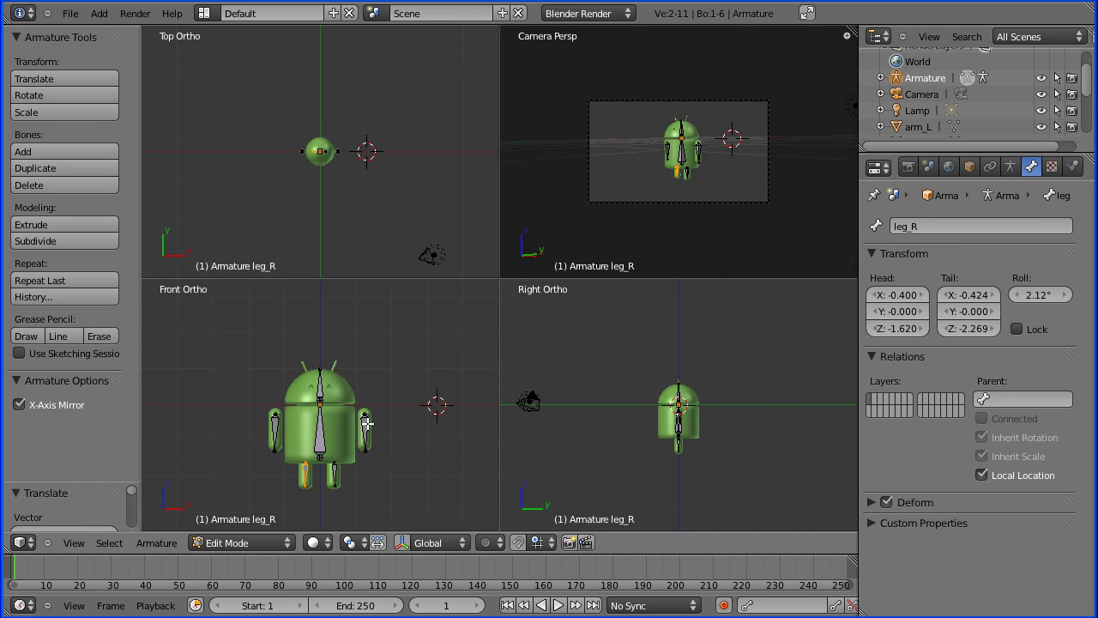
- Parent the arm_L bone to the back bone with Keep Offset, applying it to the mirrored arm as well
right_click(366, 424)
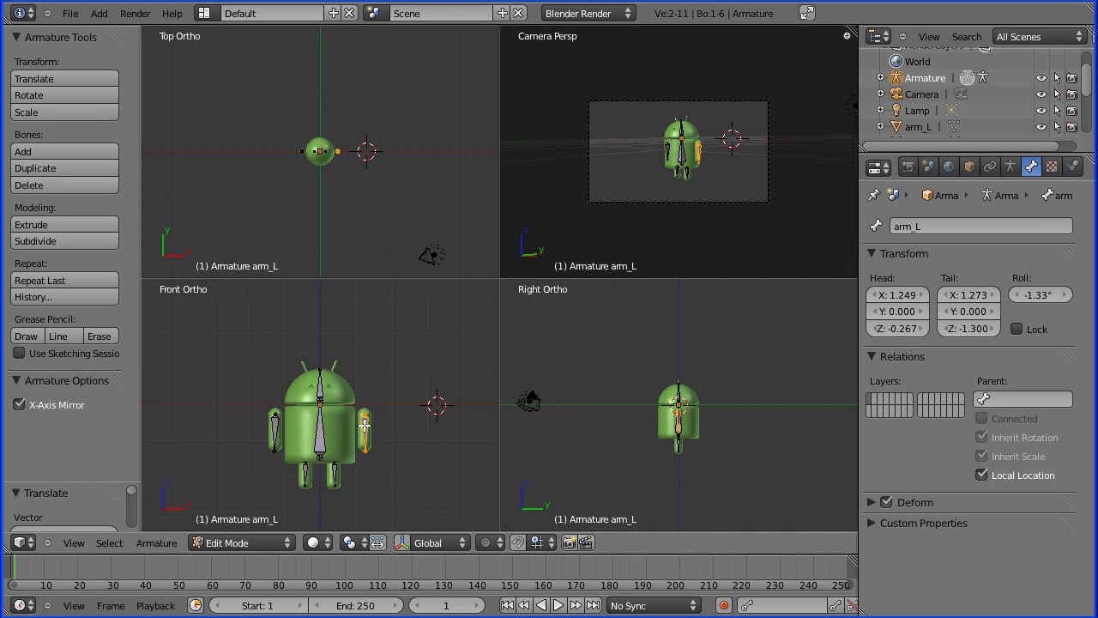
right_click(319, 436)
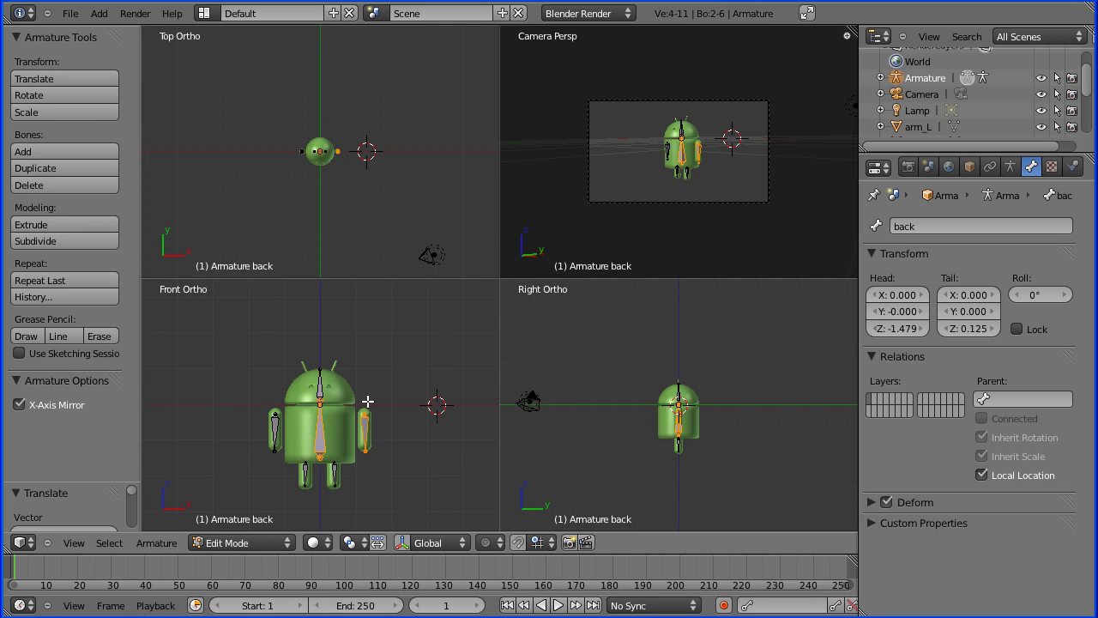
key(ctrl+p)
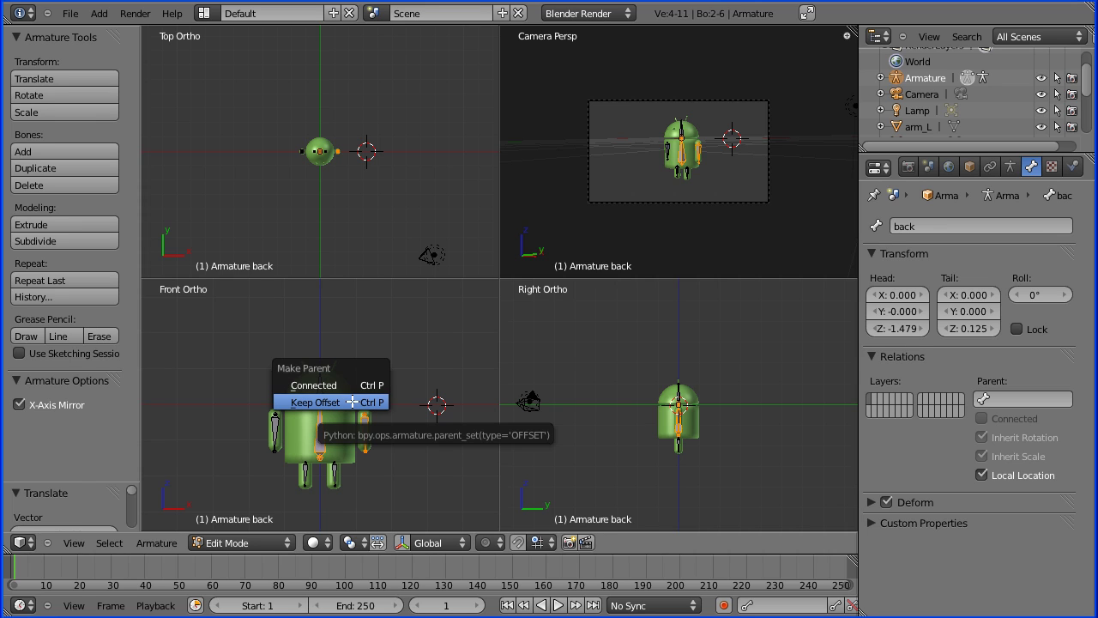
click(352, 401)
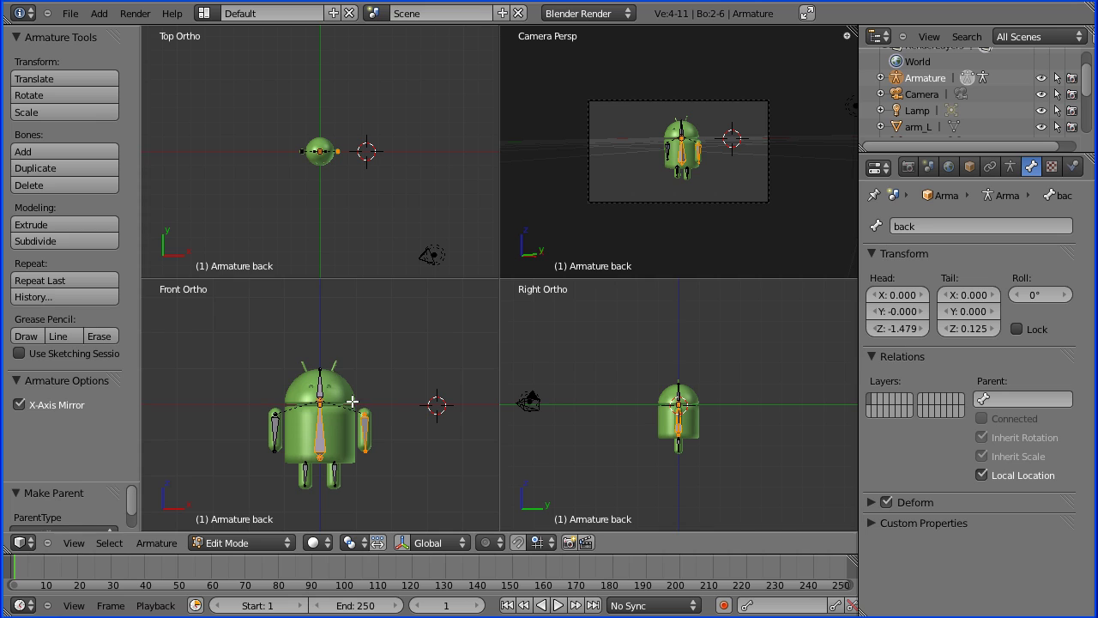
- Parent the leg_L bone to the back bone with Keep Offset, applying it to the mirrored leg as well
right_click(335, 476)
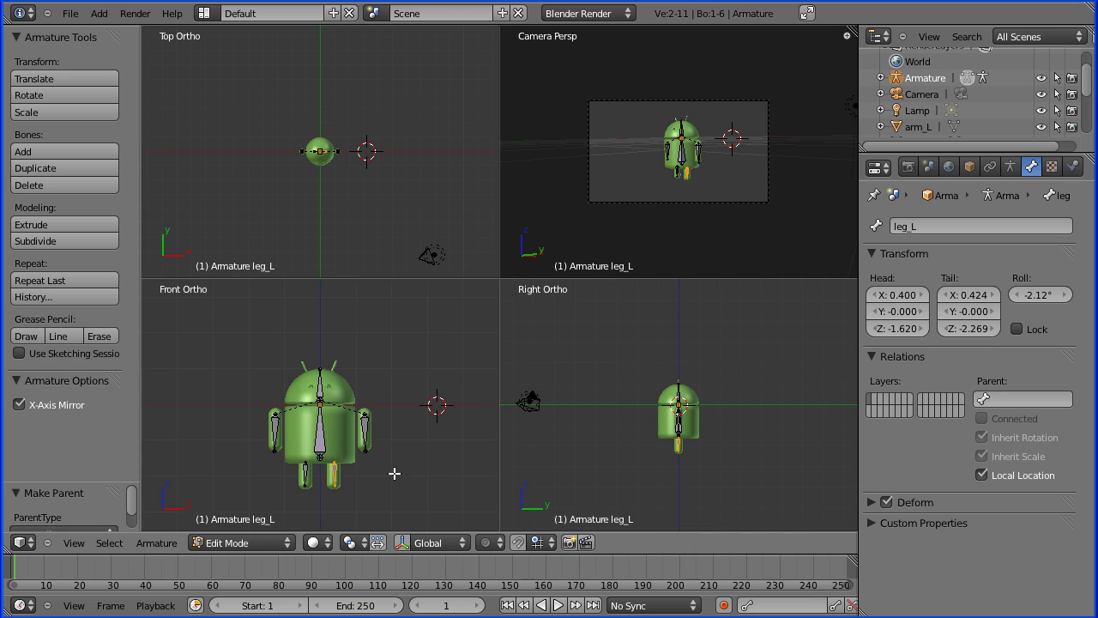
right_click(316, 439)
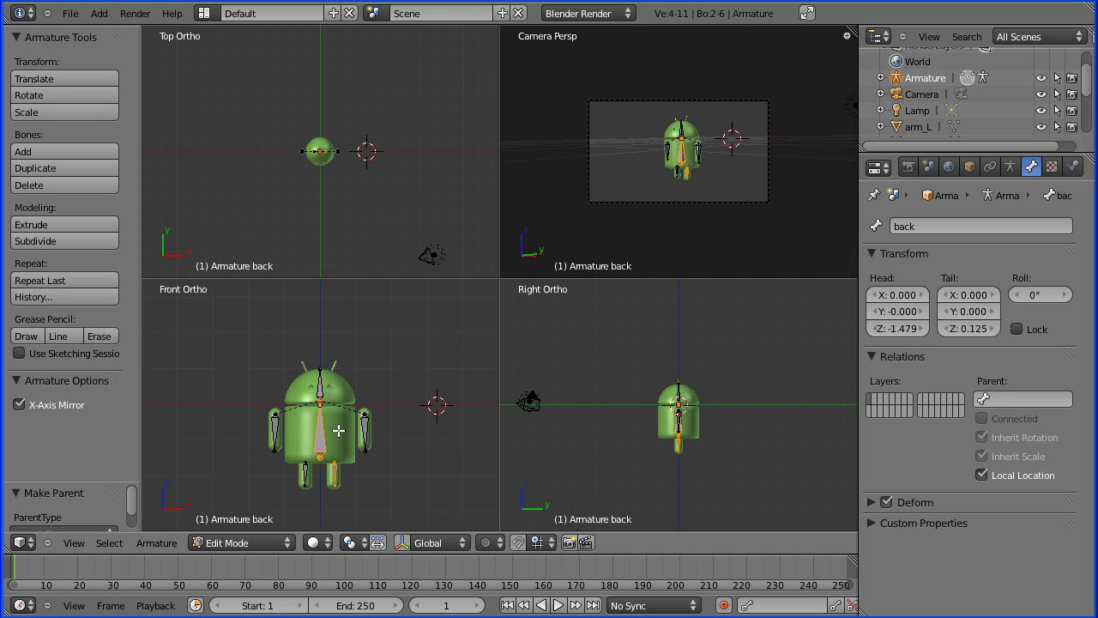
key(ctrl+p)
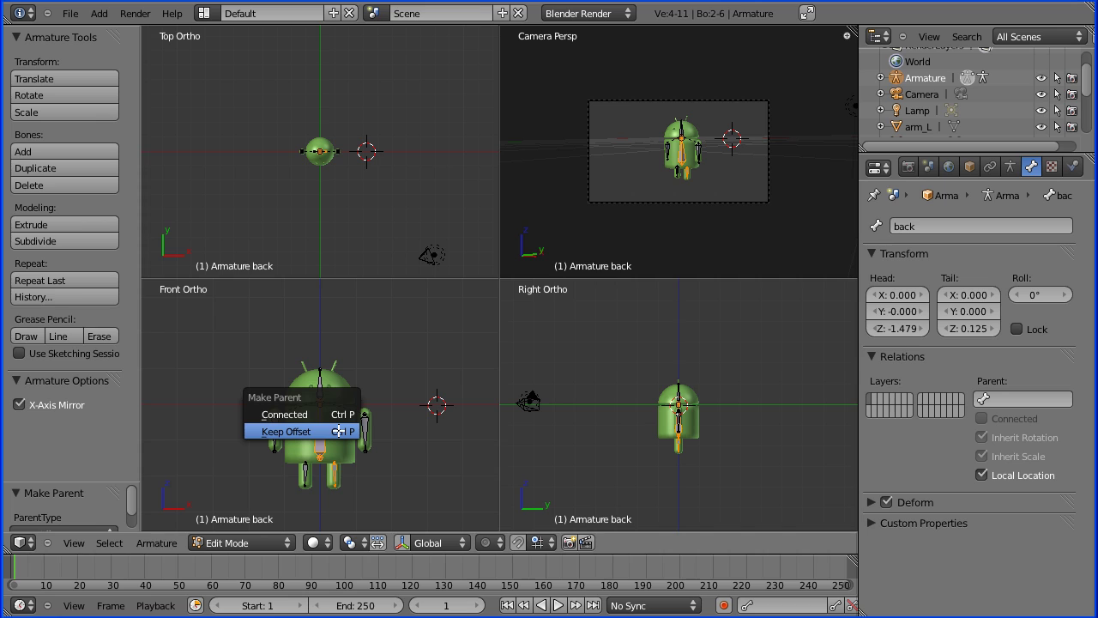
click(338, 431)
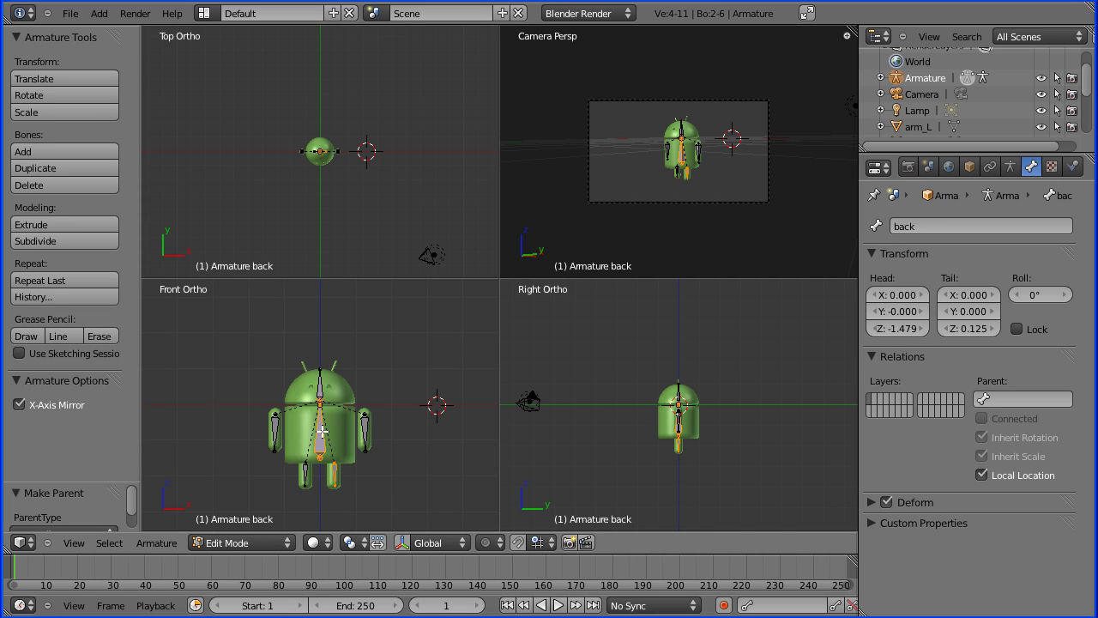
- Switch the armature from Edit Mode to Pose Mode
click(287, 544)
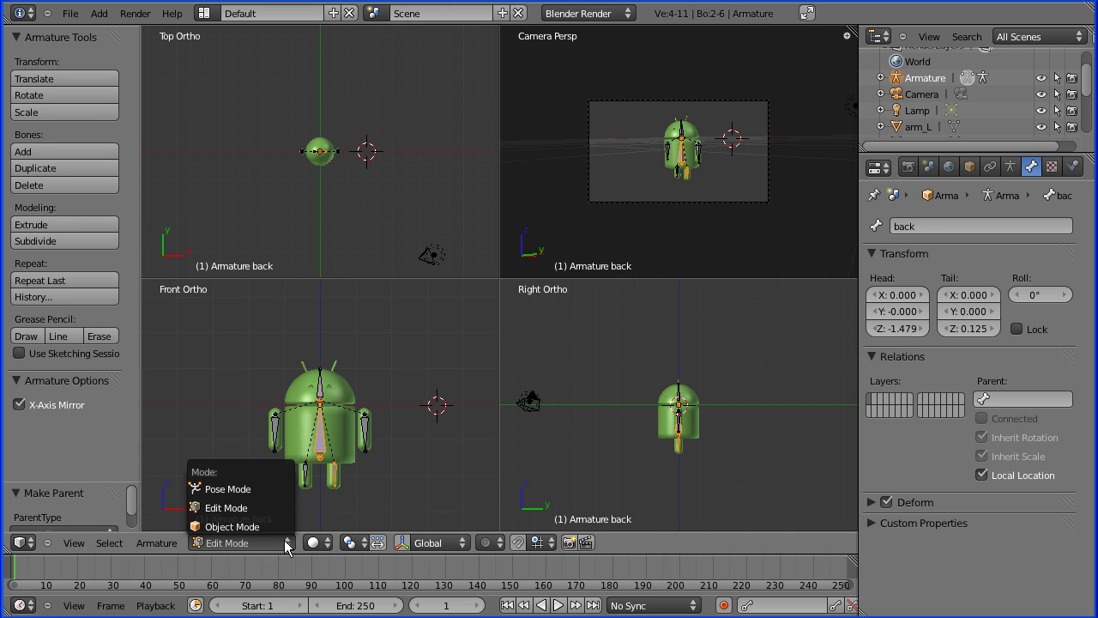
click(271, 490)
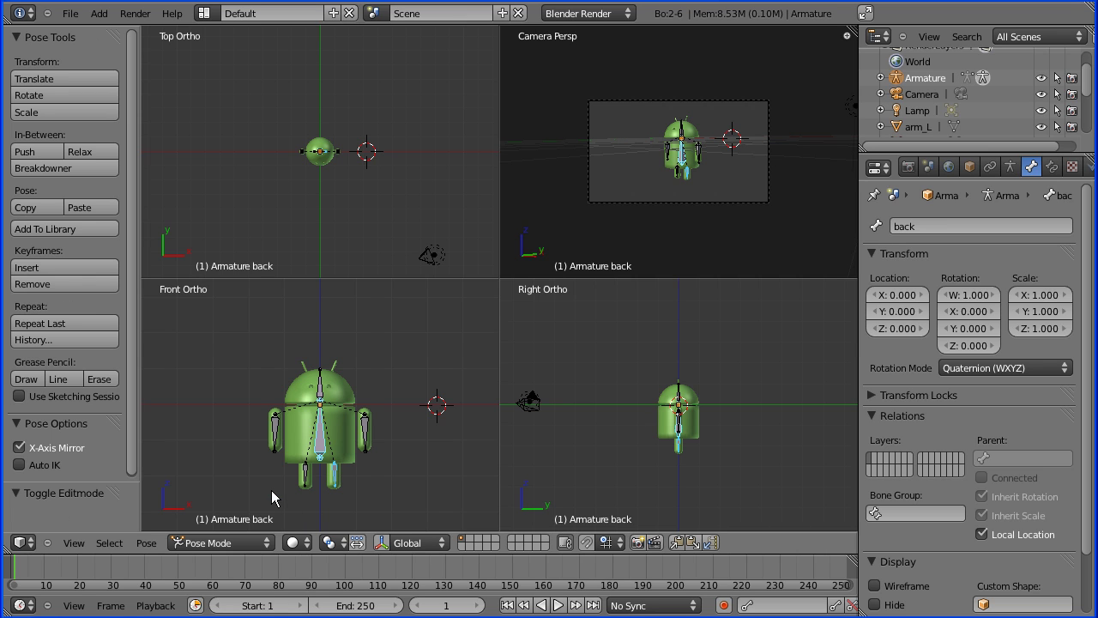
- Try rotating the head bone in the front view, and undo the rotation
right_click(320, 381)
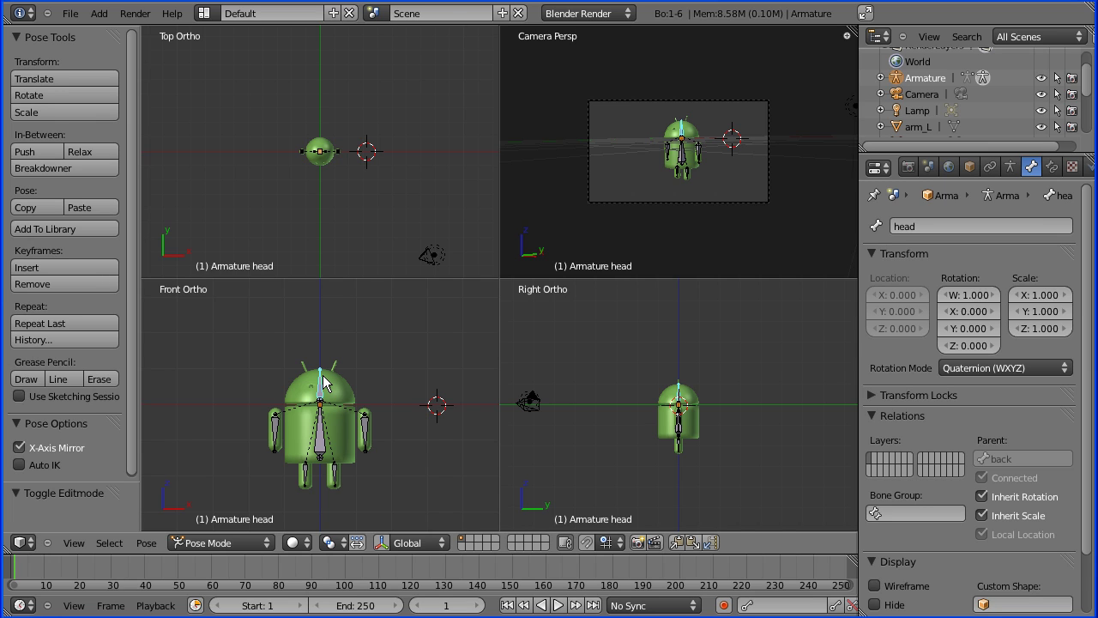
key(r)
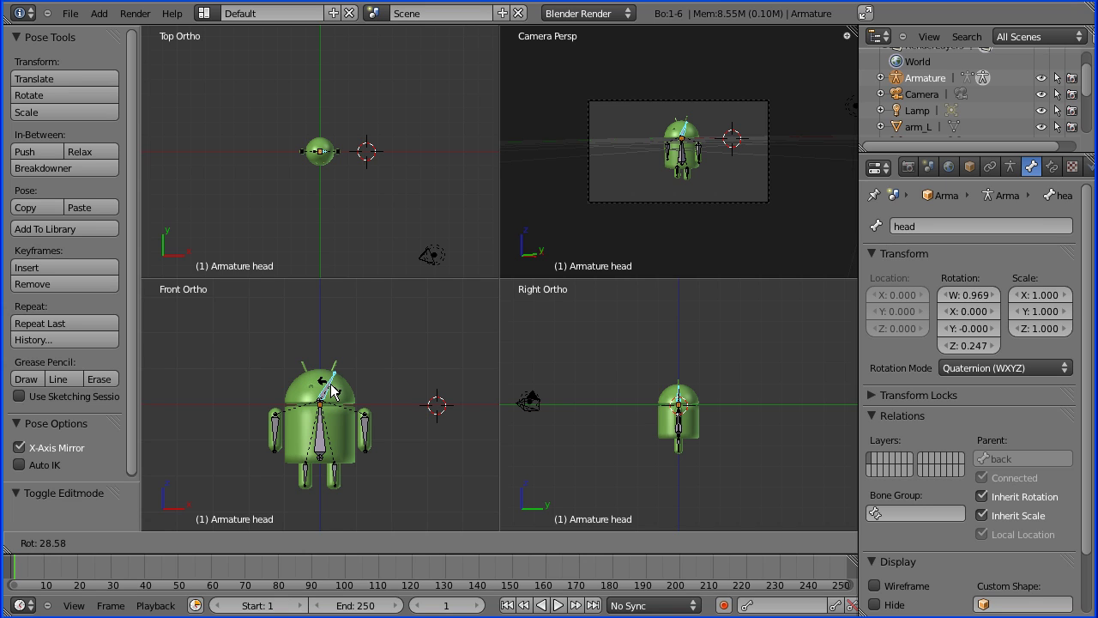
click(320, 389)
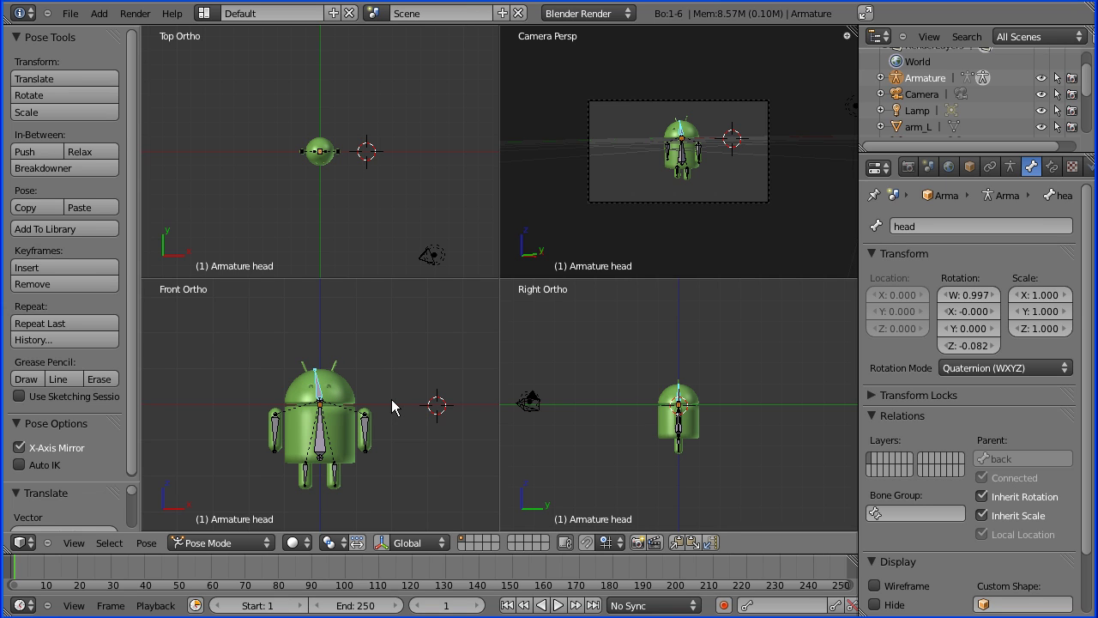
key(ctrl+z)
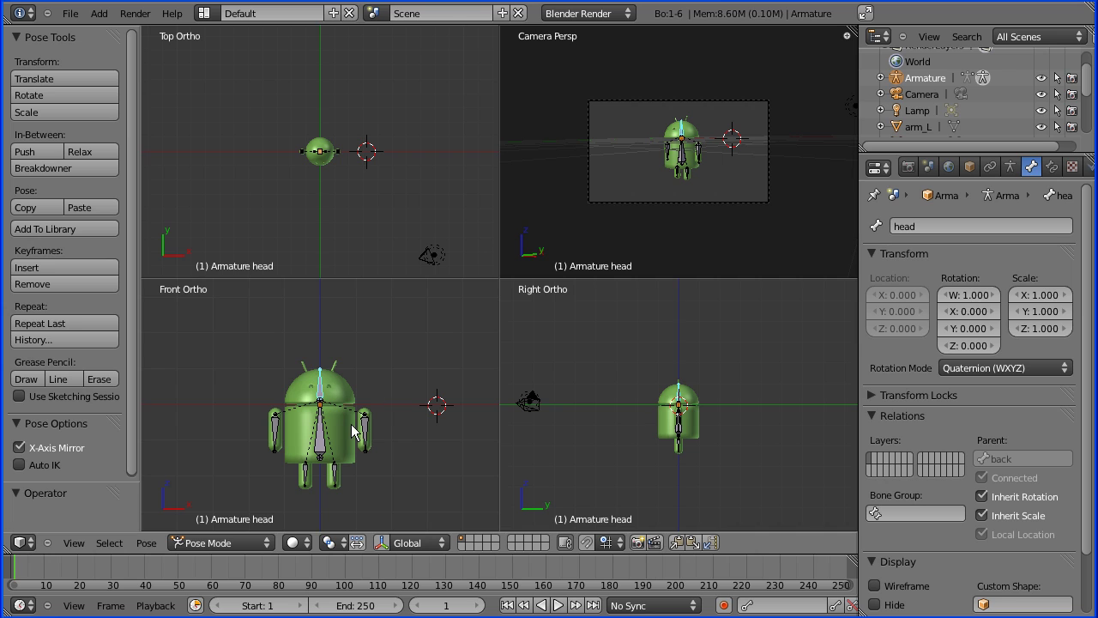
- Try moving the back bone up and away from the model with its child bones, and undo the move
right_click(320, 445)
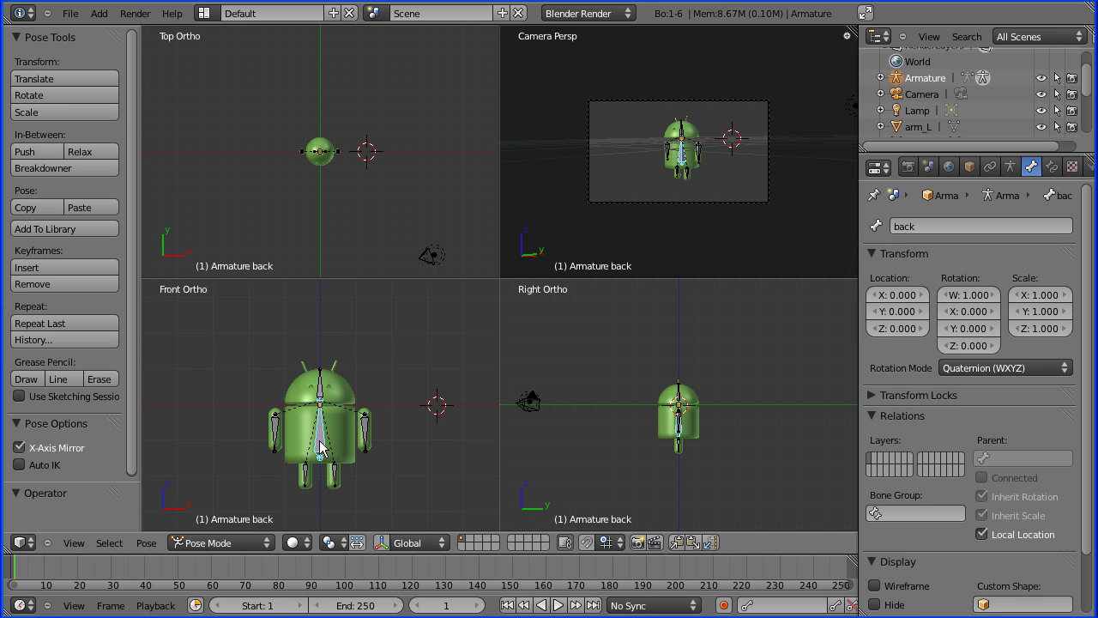
key(g)
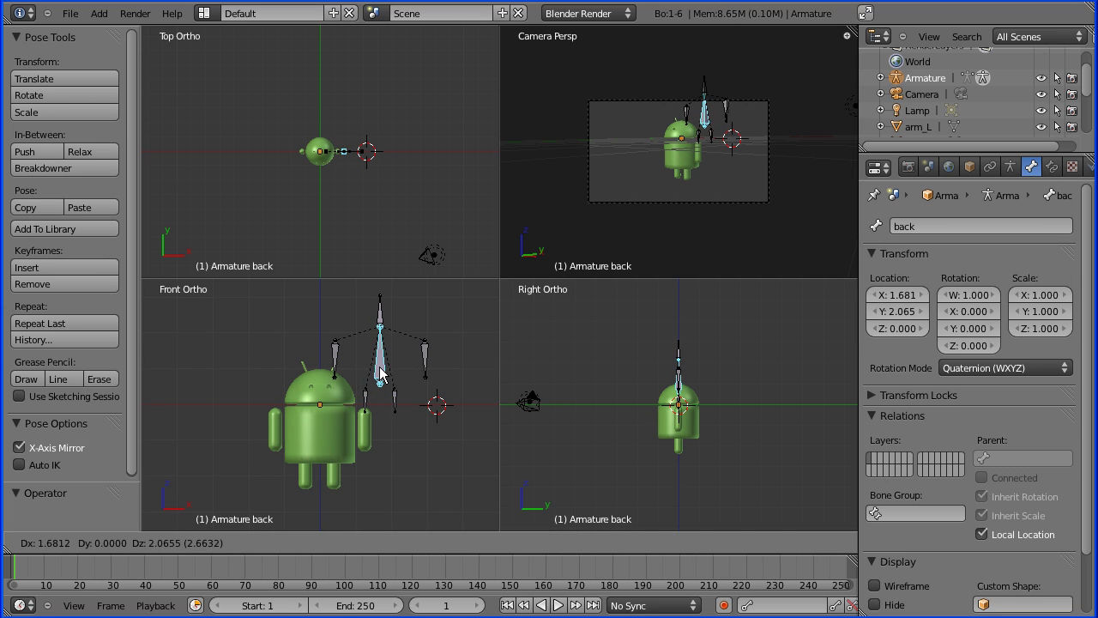
click(383, 371)
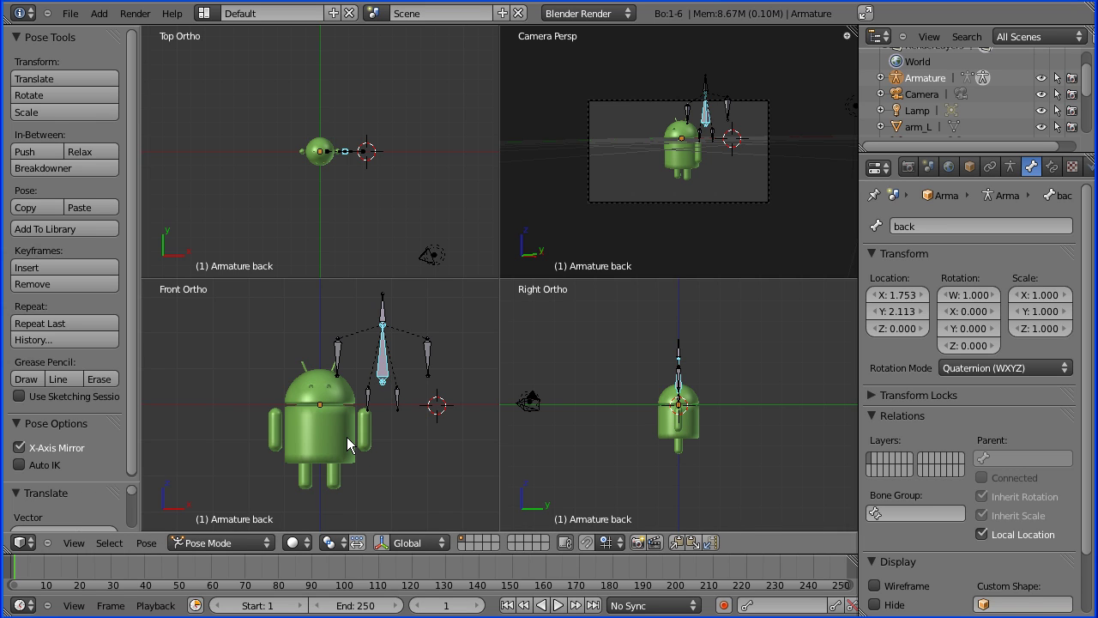
key(ctrl+z)
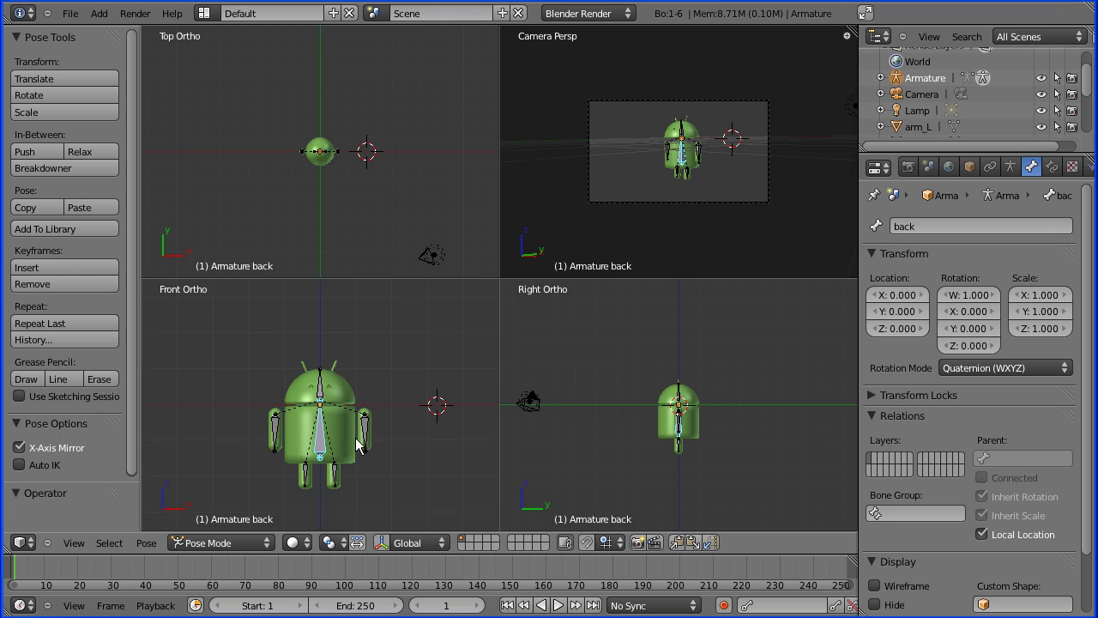
- Try moving the arm_L bone away from the body, and cancel the move
right_click(367, 433)
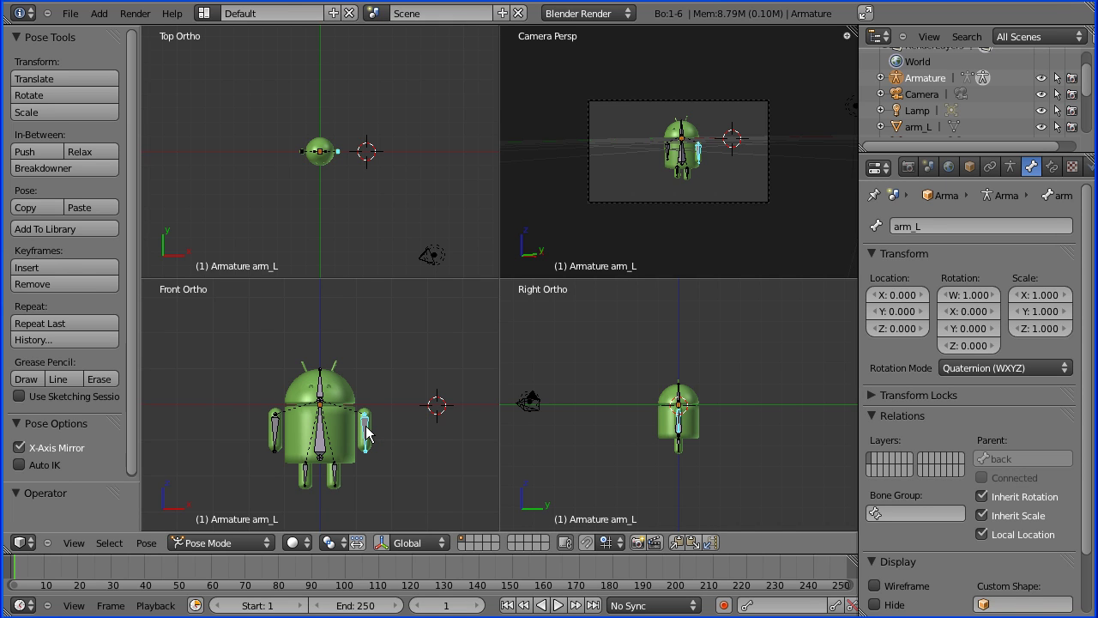
key(g)
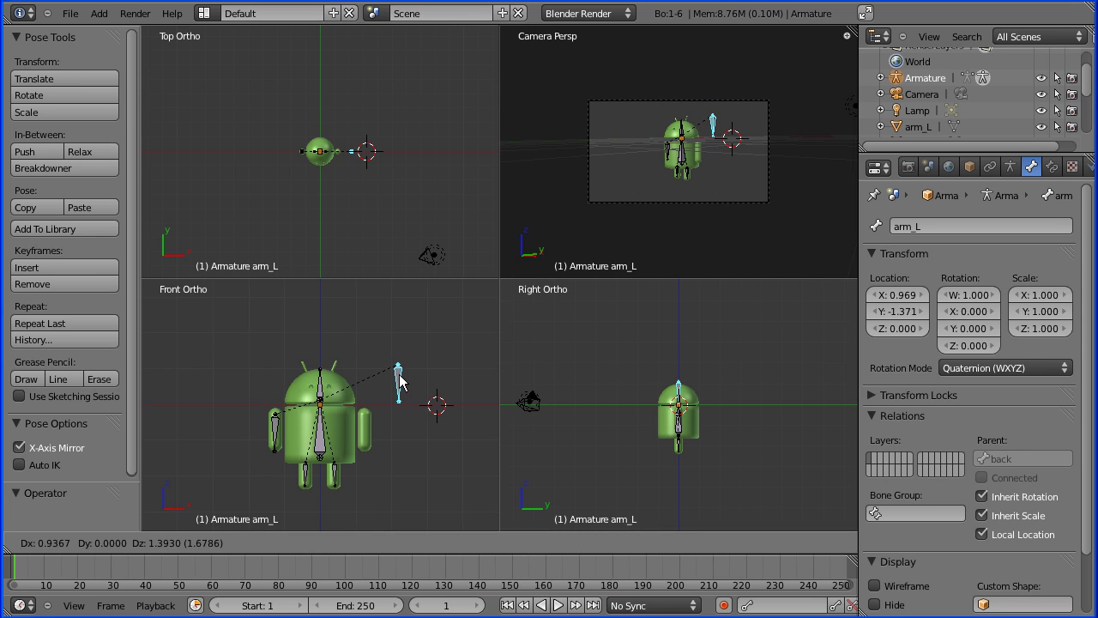
right_click(400, 384)
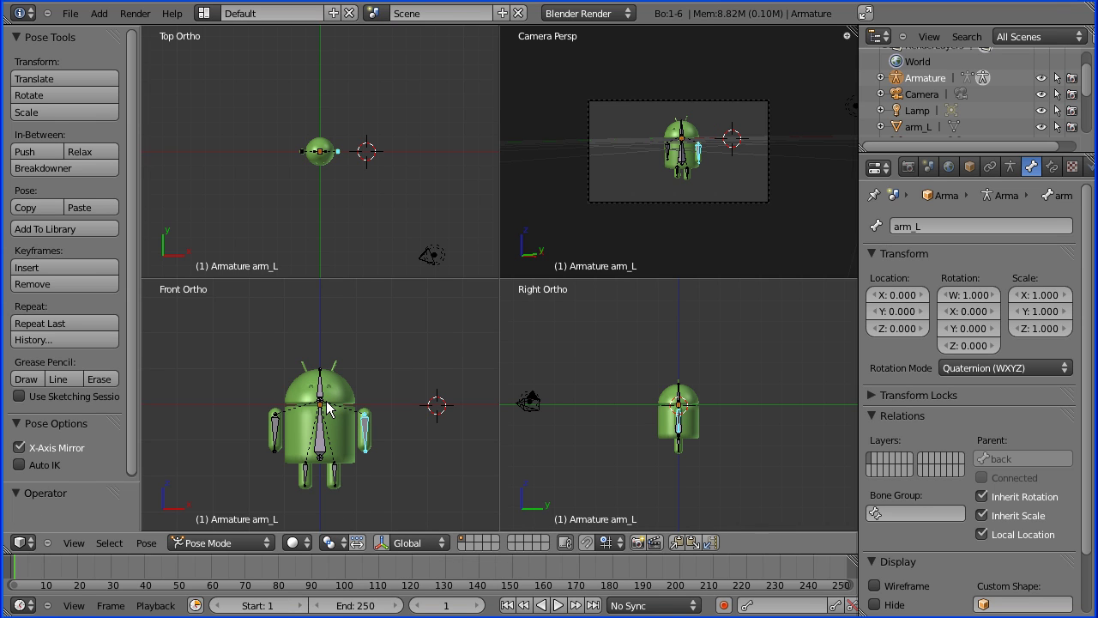
right_click(335, 477)
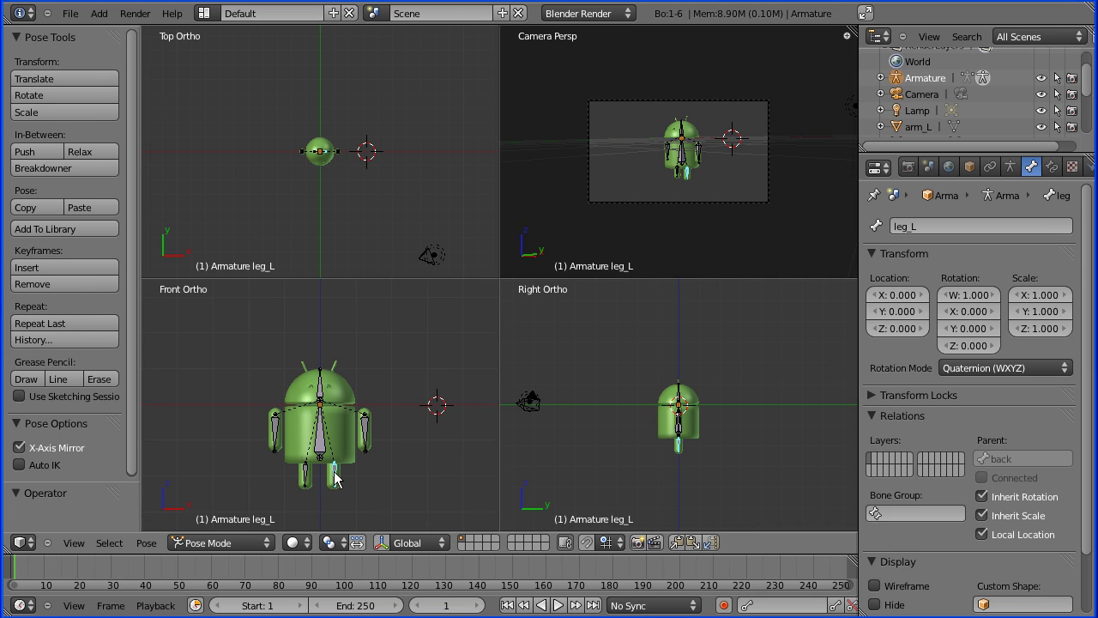
- Add an Inverse Kinematics constraint to the arm_L bone with a chain length of 1
right_click(365, 431)
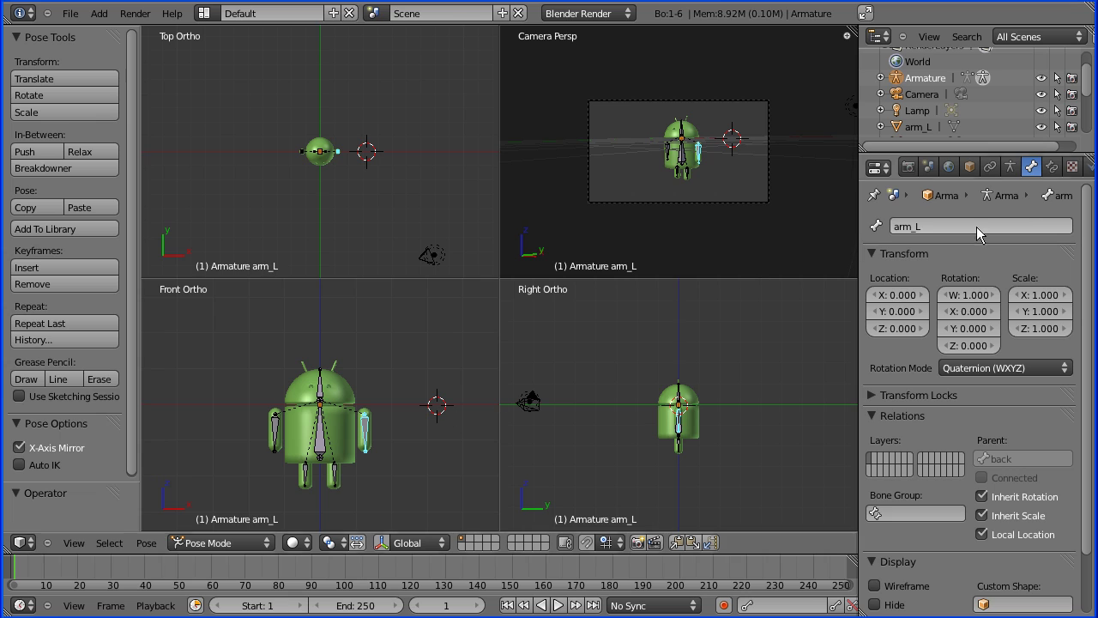
click(1052, 169)
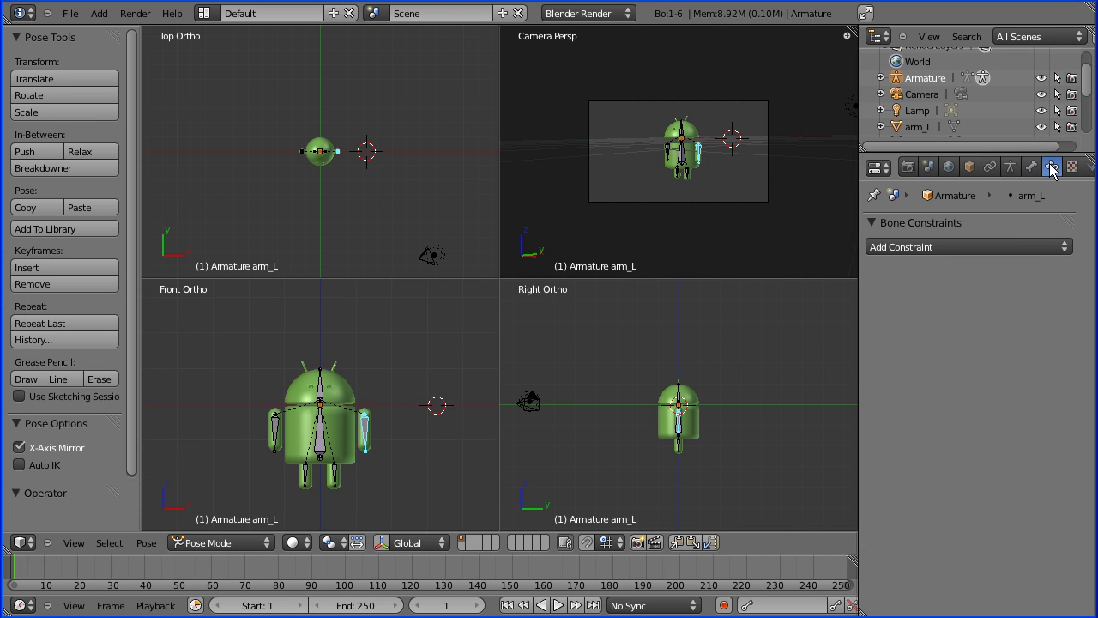
click(1054, 247)
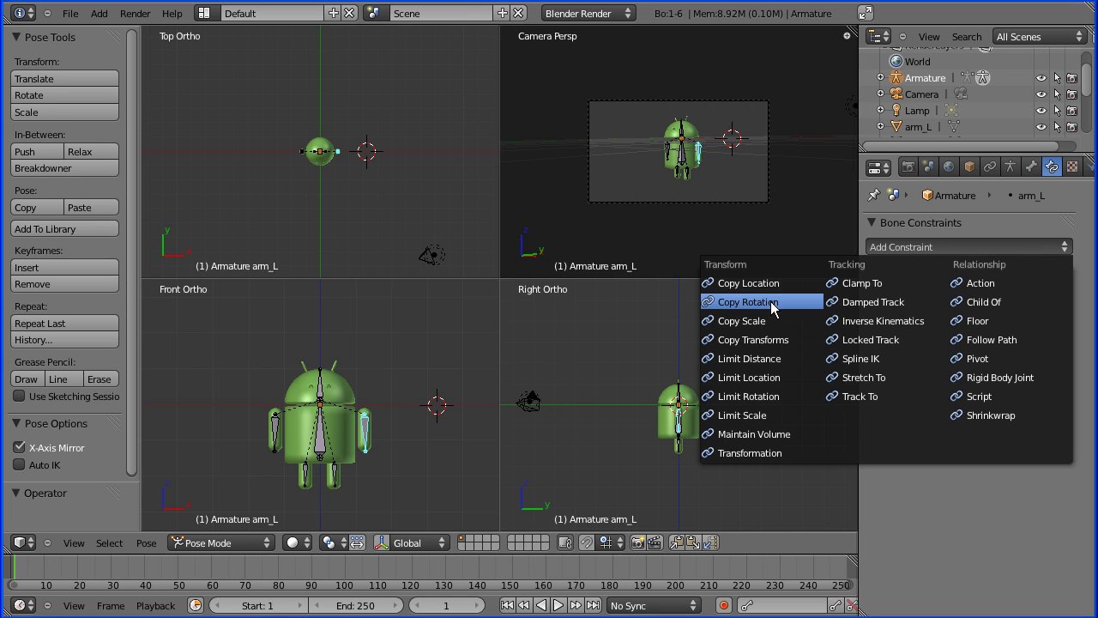
click(933, 321)
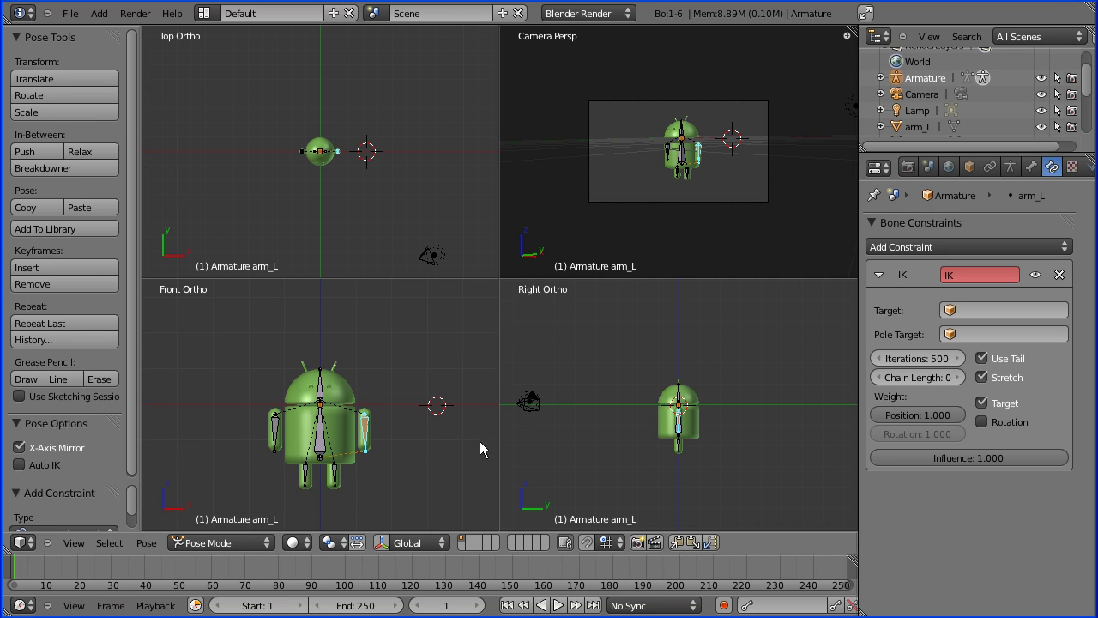
click(958, 378)
- Add an Inverse Kinematics constraint to the arm_R bone with a chain length of 1
right_click(275, 429)
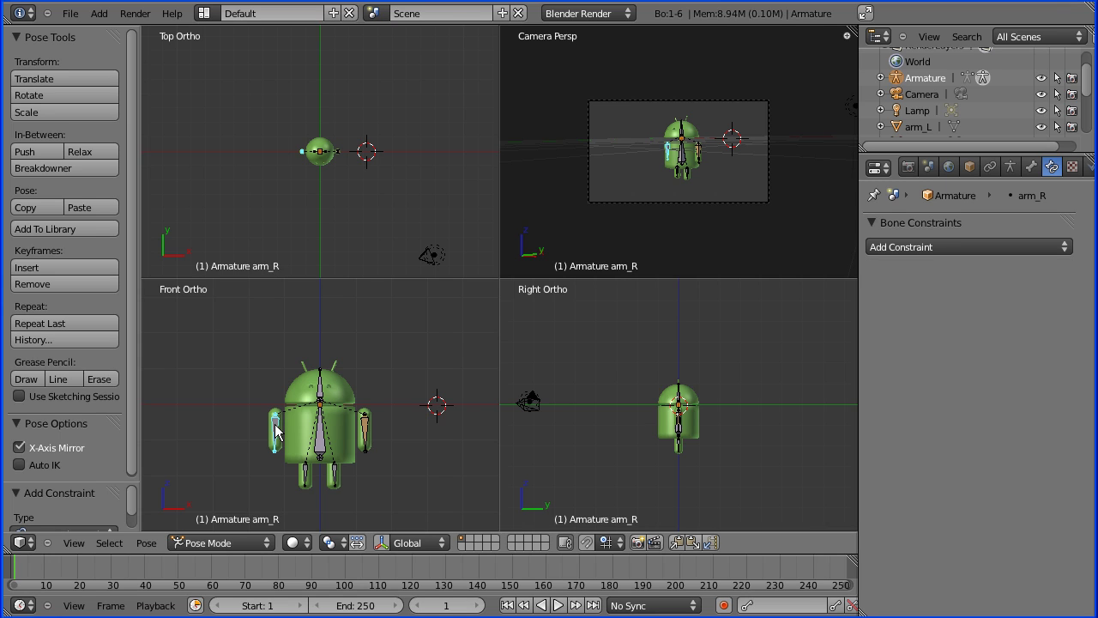
click(1033, 249)
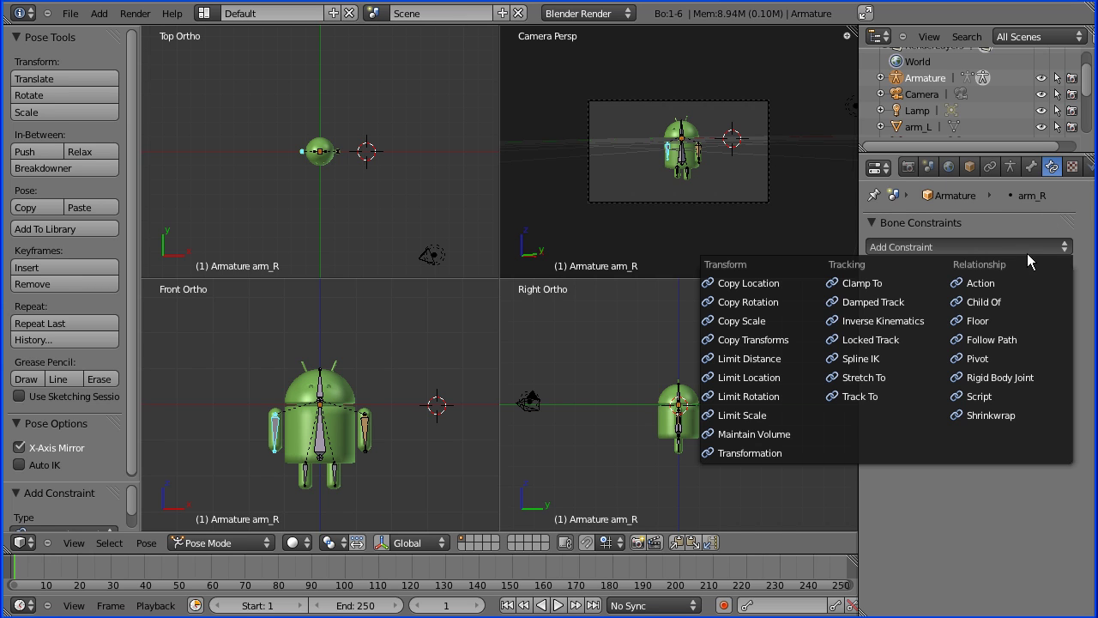
click(928, 322)
click(959, 378)
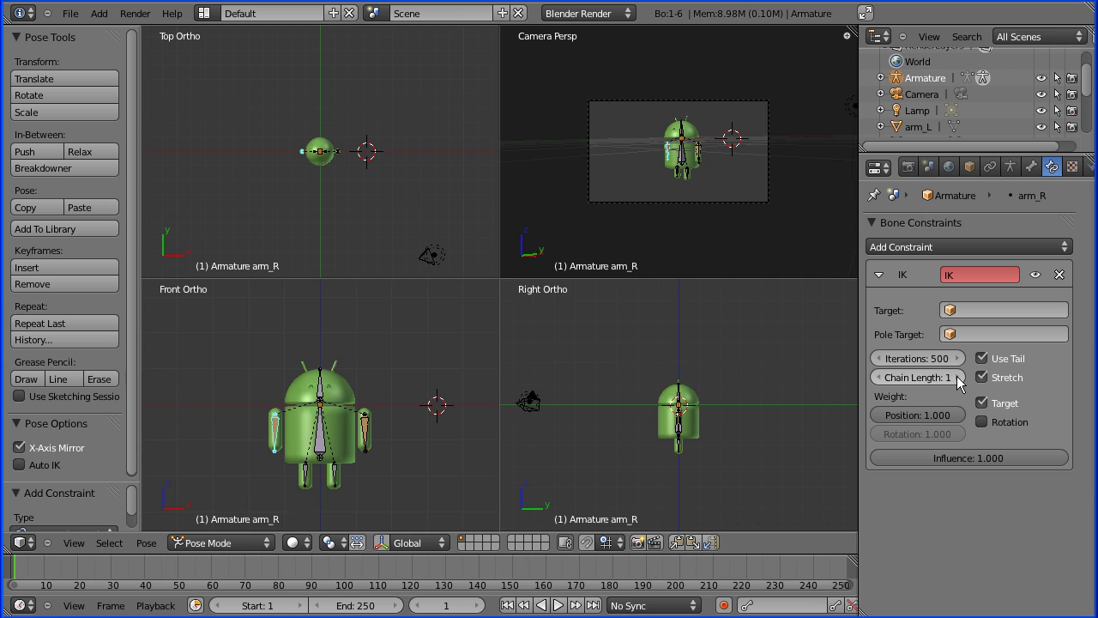
- Add an Inverse Kinematics constraint to the leg_L bone with a chain length of 1
right_click(331, 474)
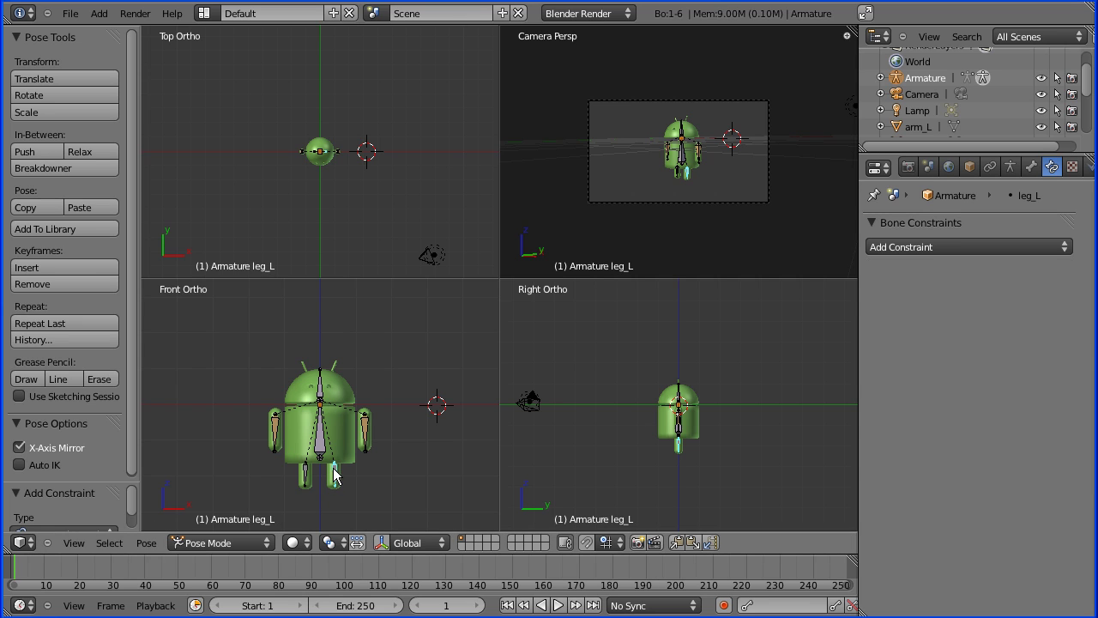
click(1061, 247)
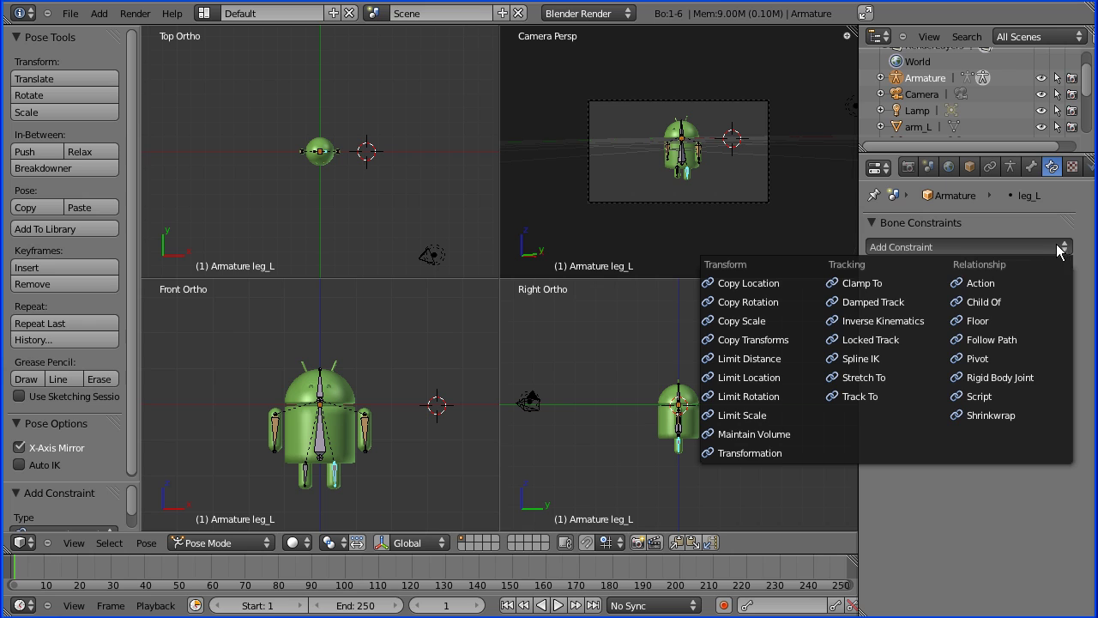
click(916, 323)
click(958, 379)
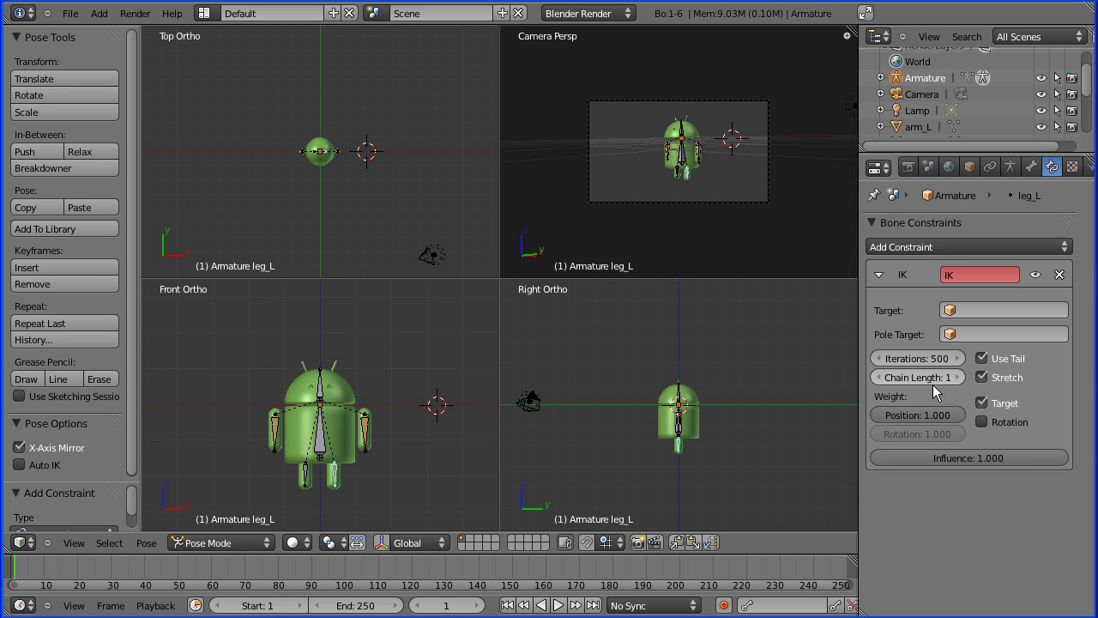
- Add an Inverse Kinematics constraint to the leg_R bone with a chain length of 1
right_click(307, 474)
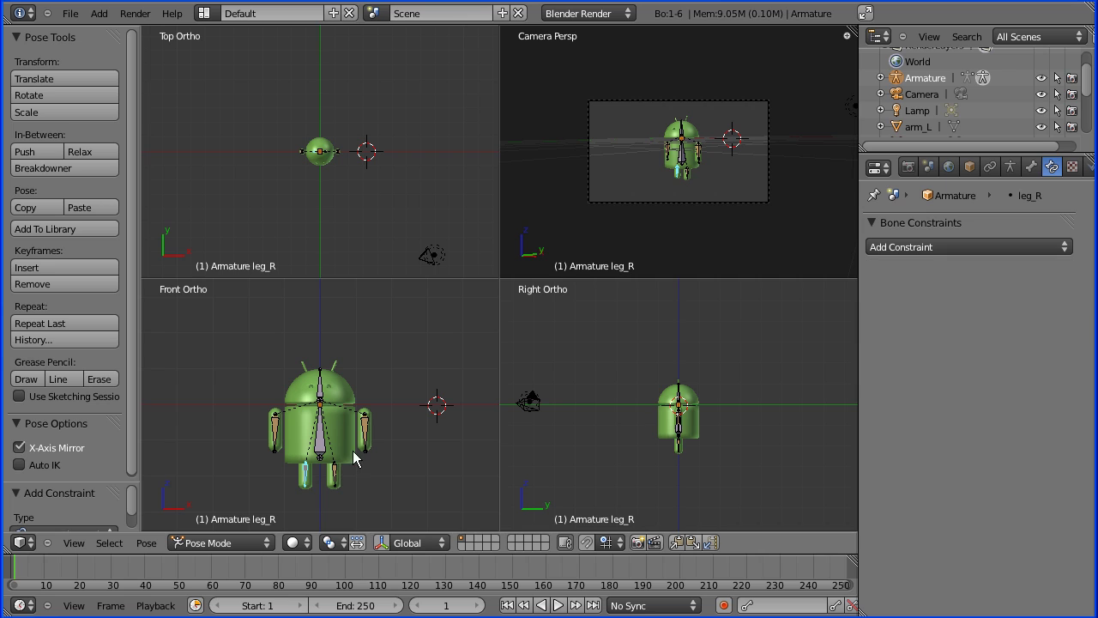
click(1065, 247)
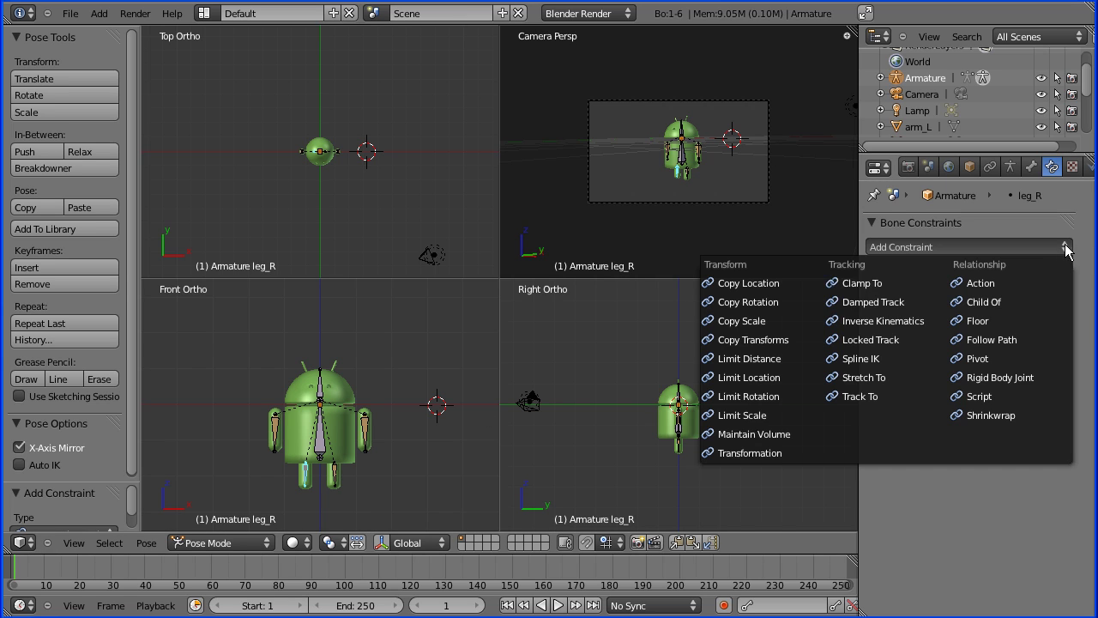
click(926, 322)
click(956, 379)
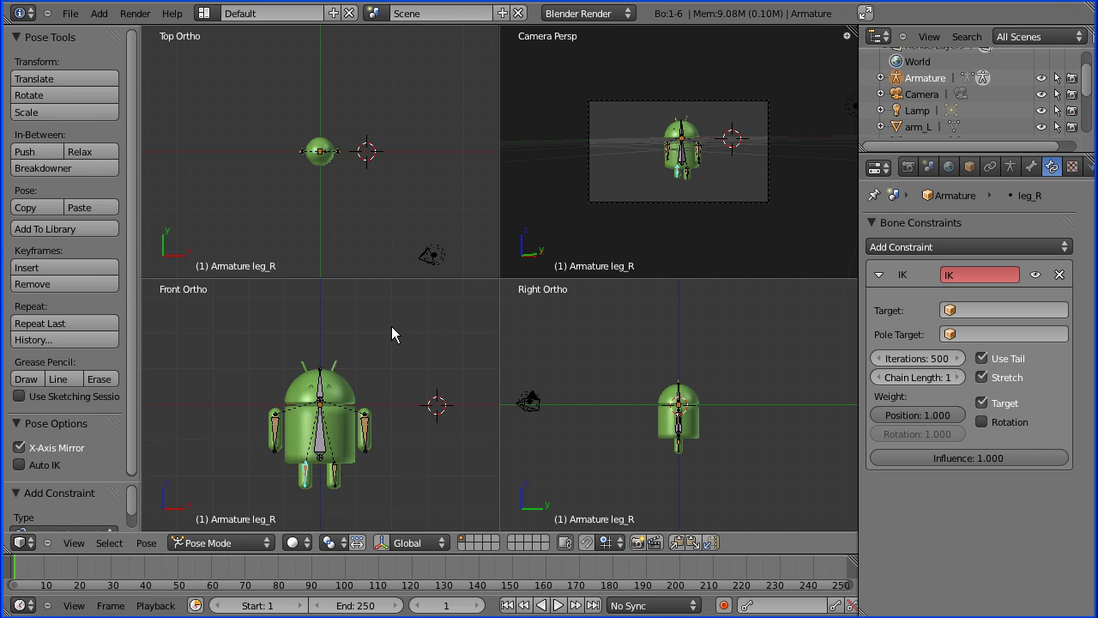
- Test the arm_L bone's IK constraint by swinging the bone outward from the body, and undo the movement
right_click(368, 433)
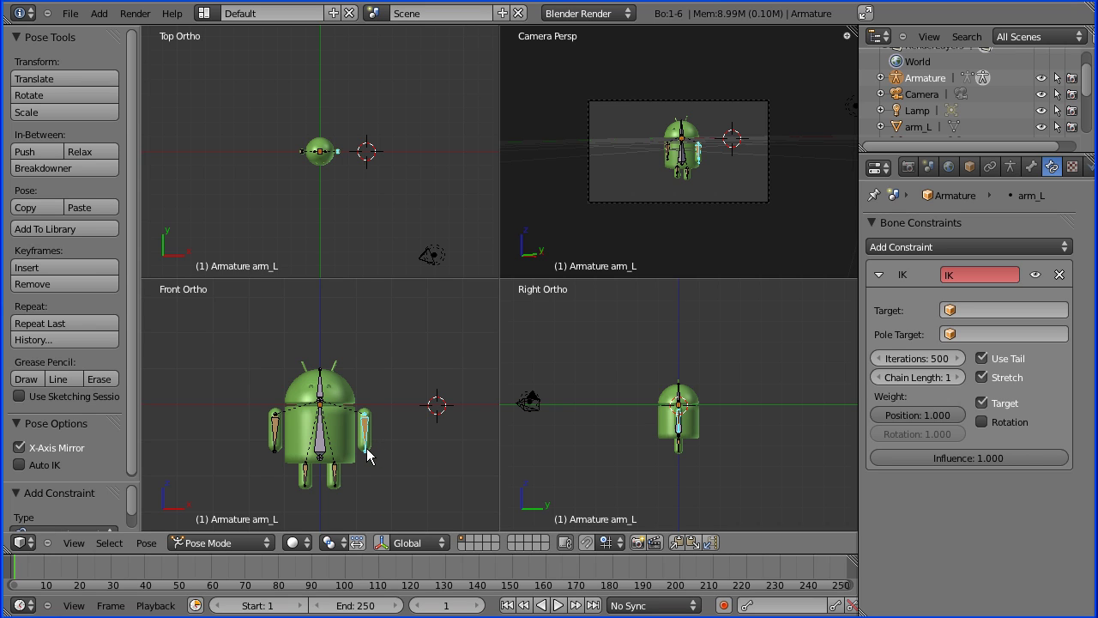
key(g)
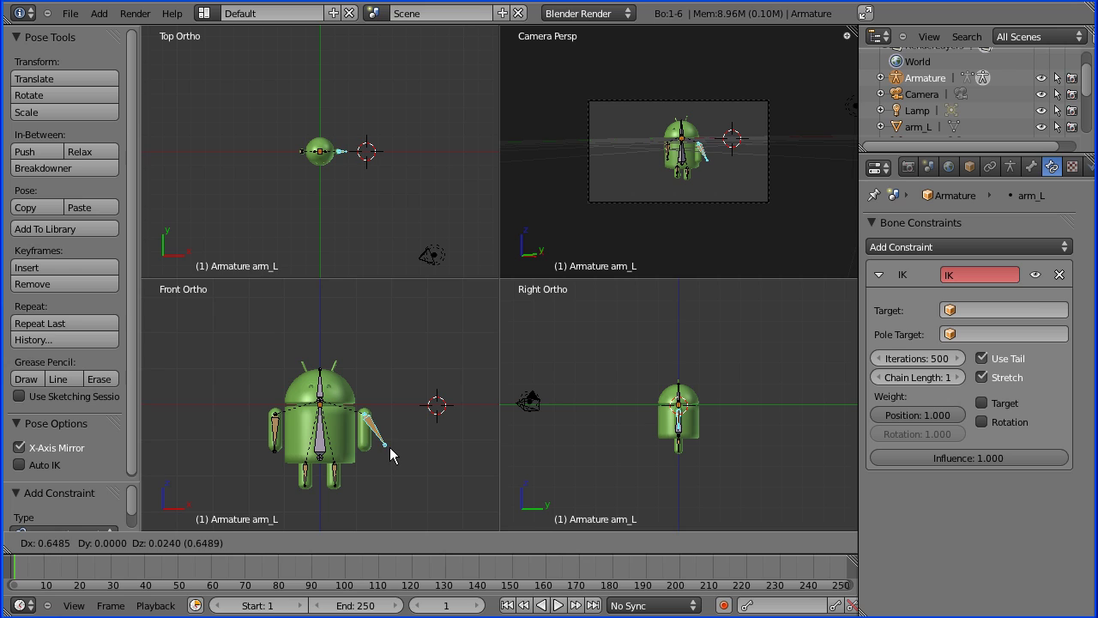
click(390, 455)
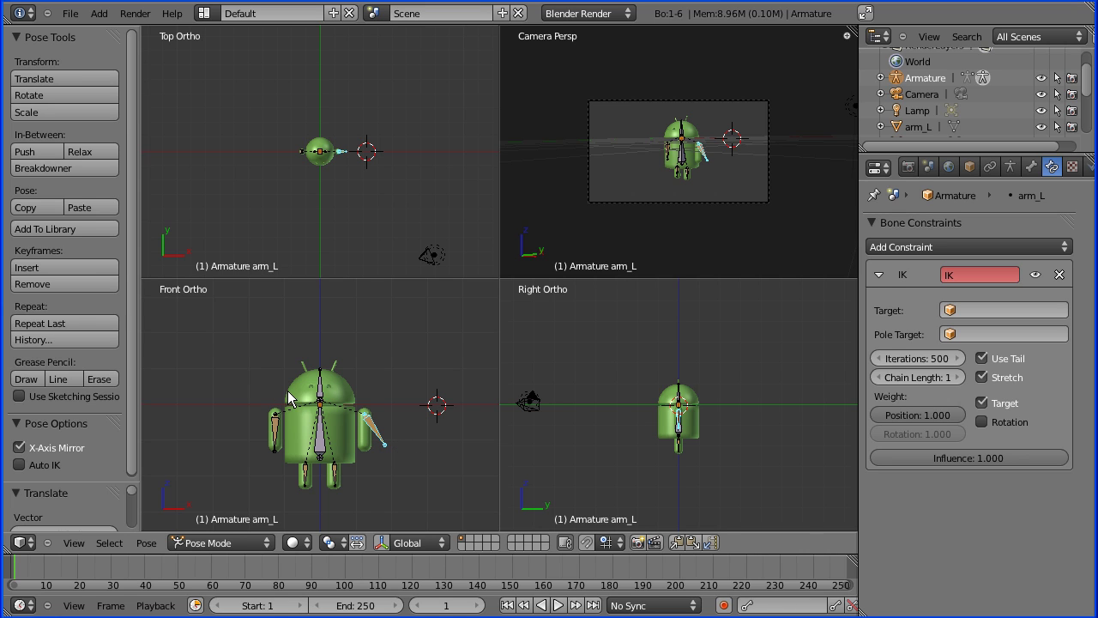
key(ctrl+z)
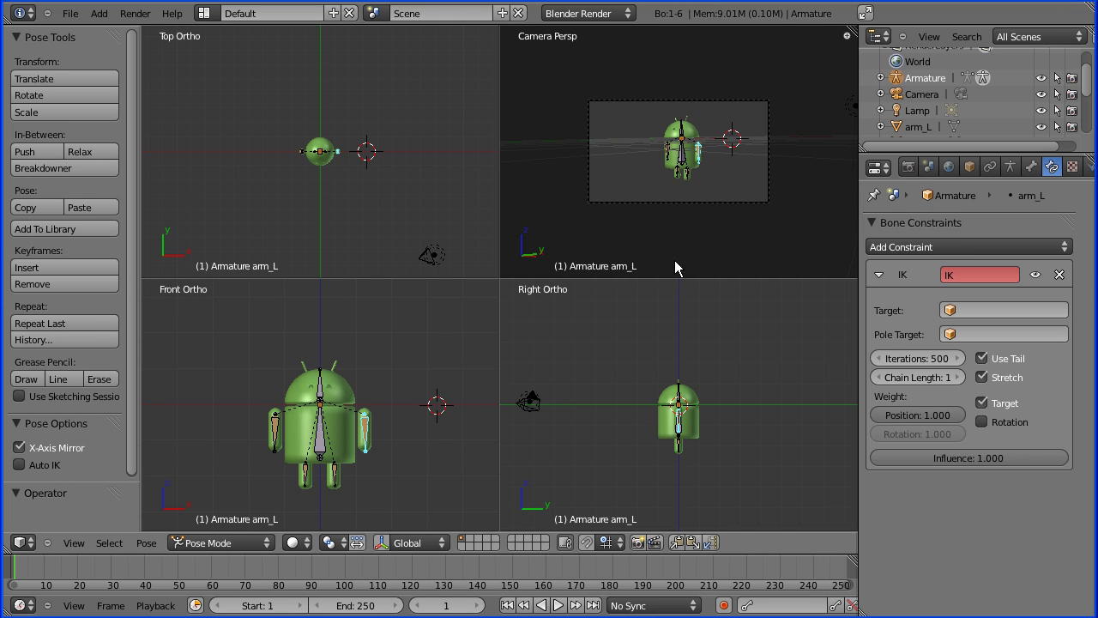
- Enlarge the Outliner and parent the arm_L mesh object to the arm_L bone using the Bone parent type
drag(923, 151, 921, 283)
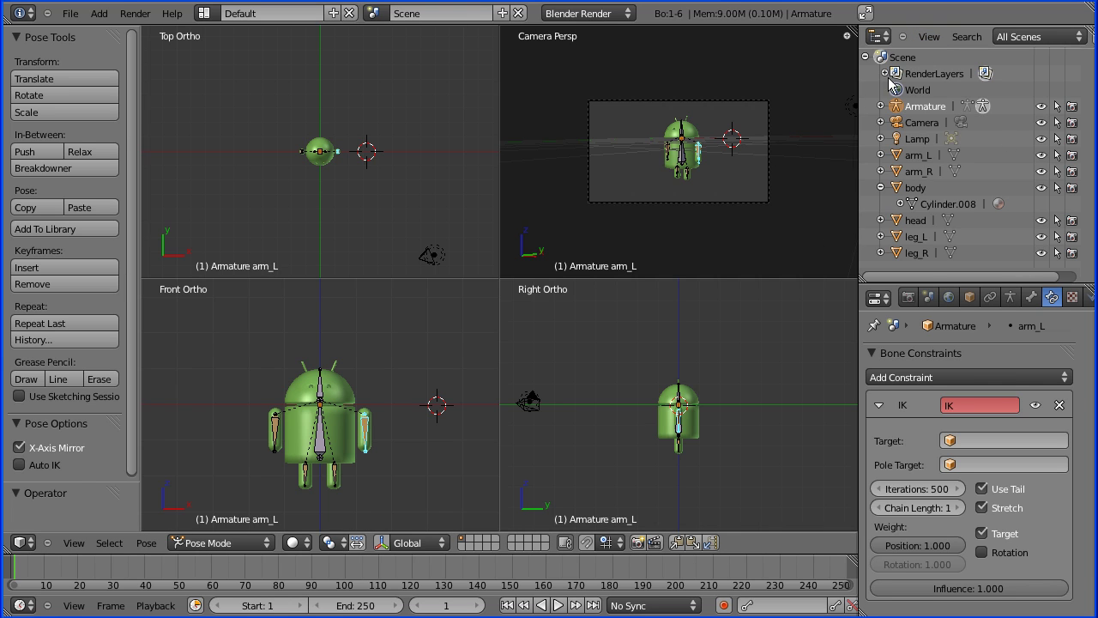
click(918, 156)
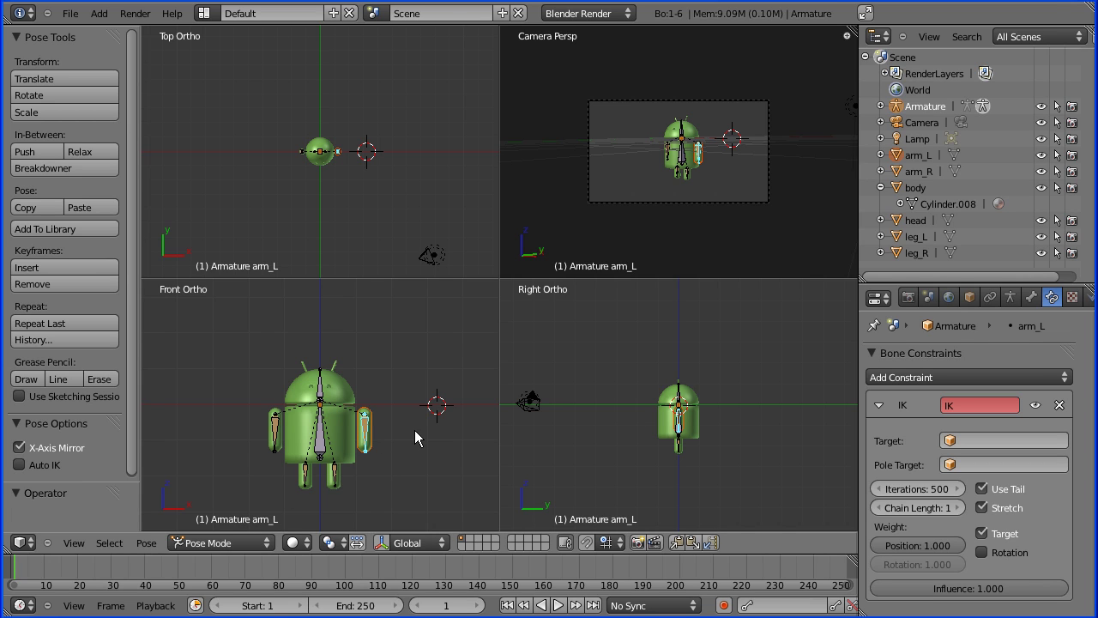
key(ctrl+p)
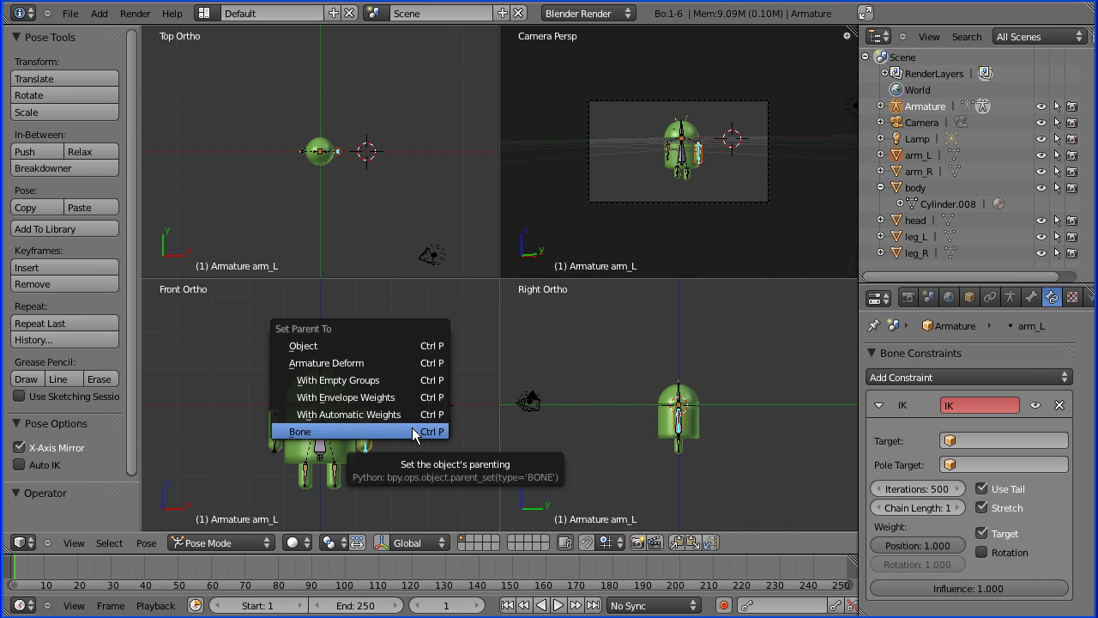
click(411, 429)
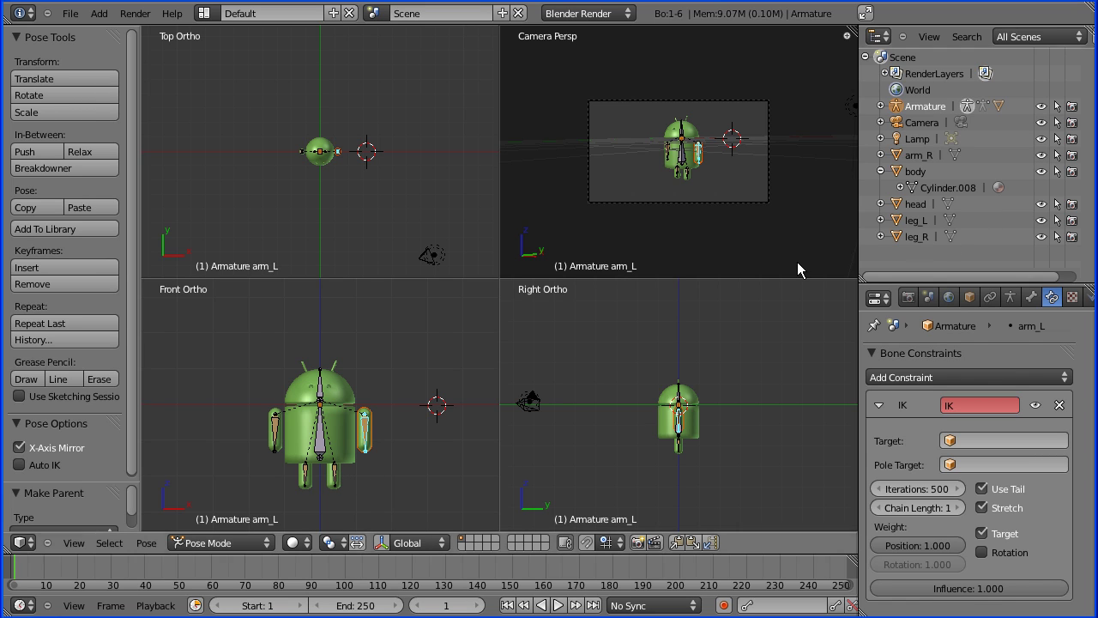
- Parent the arm_R mesh object to the arm_R bone of the armature using the Bone parent type
click(920, 155)
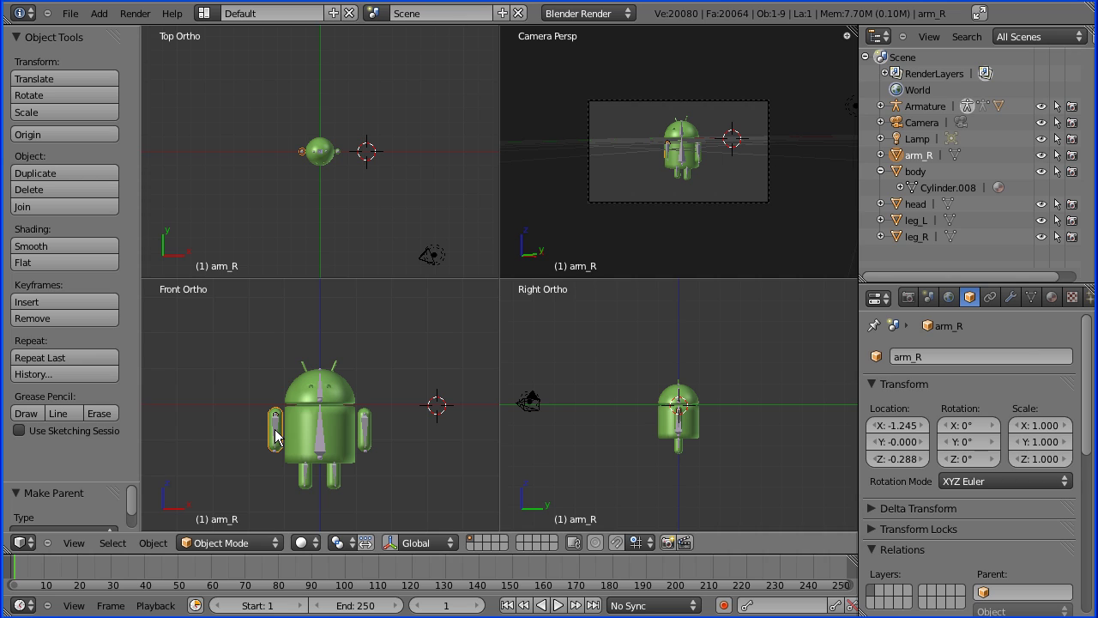
key(ctrl+z)
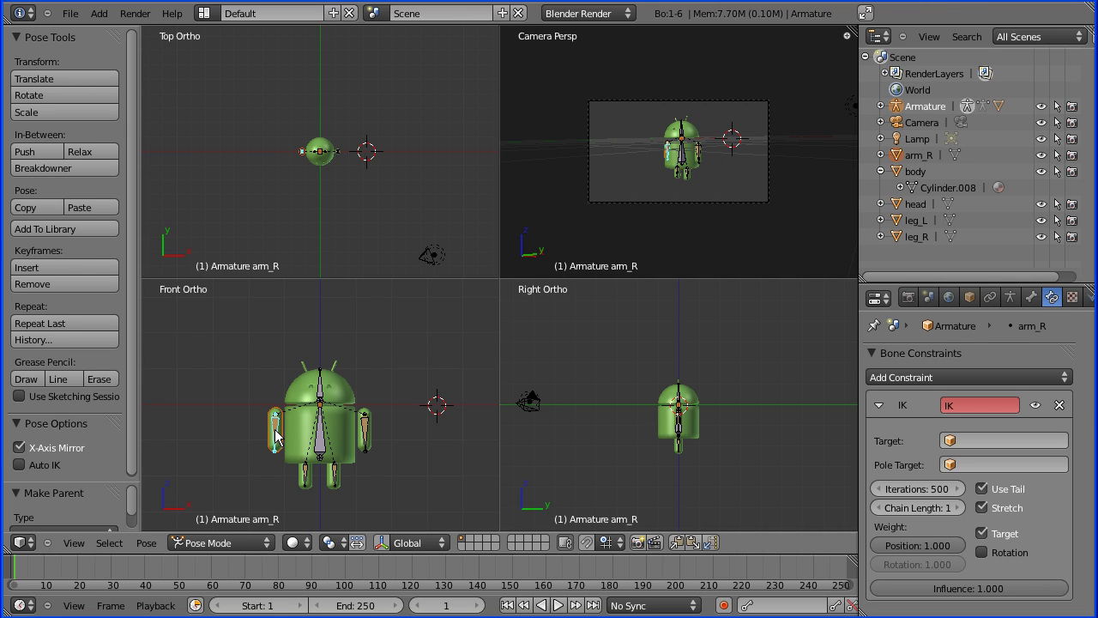
key(ctrl+p)
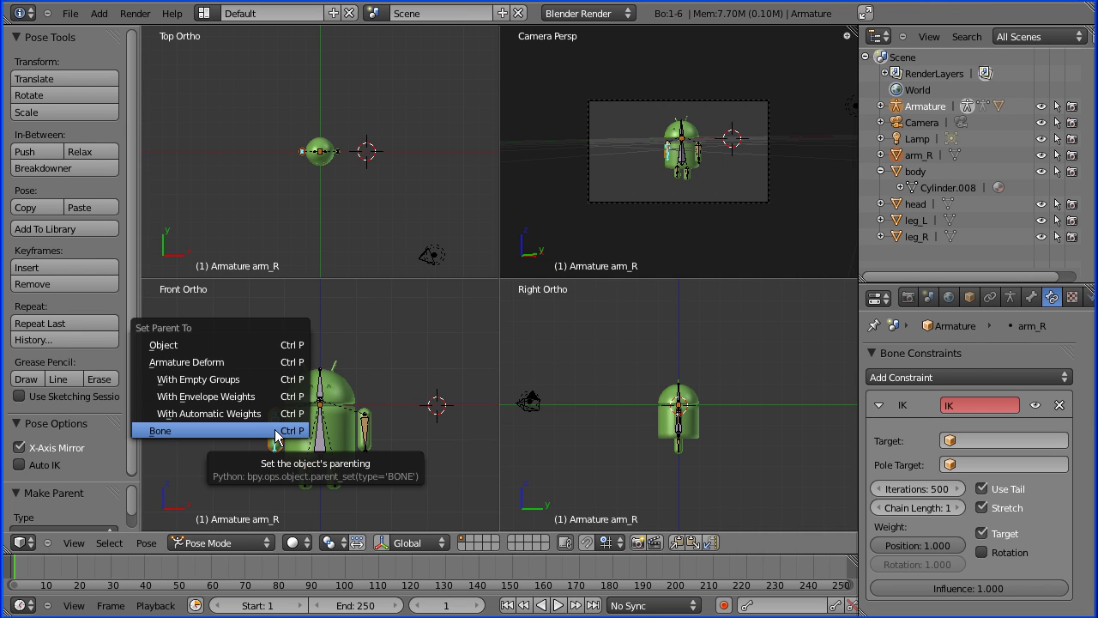
click(277, 431)
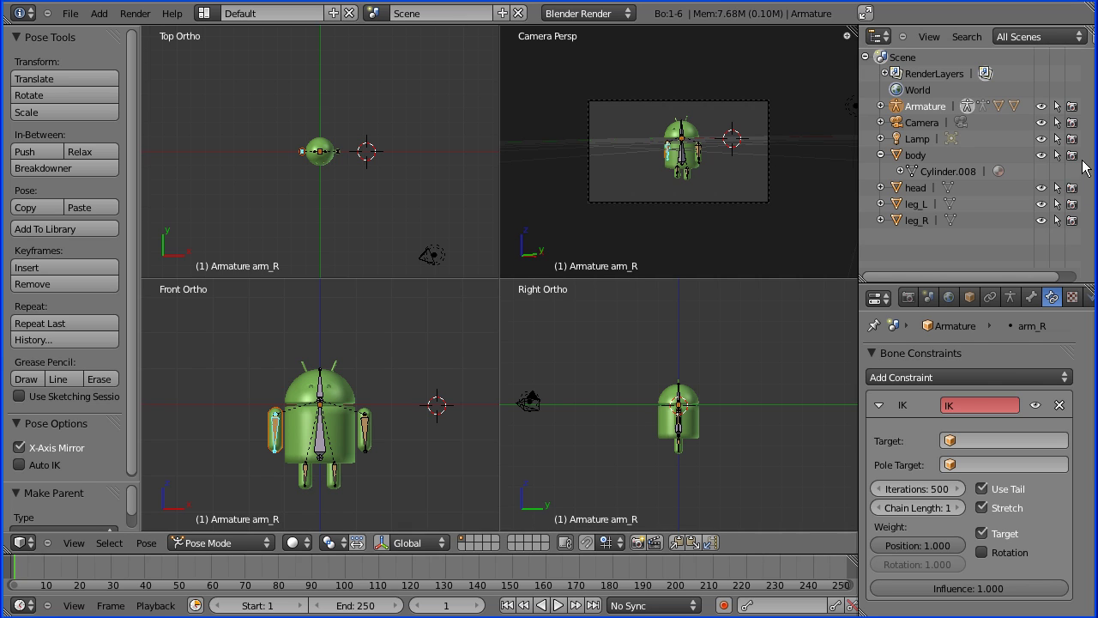
- Parent the leg_R mesh object to the leg_R bone using the Bone parent type
click(916, 220)
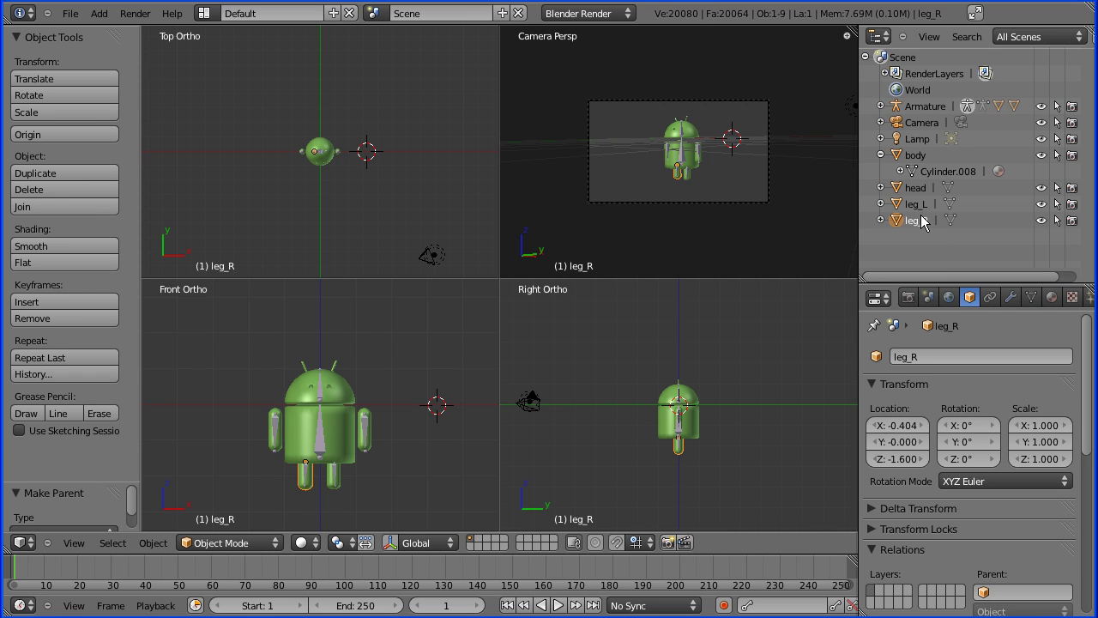
shift+right_click(306, 482)
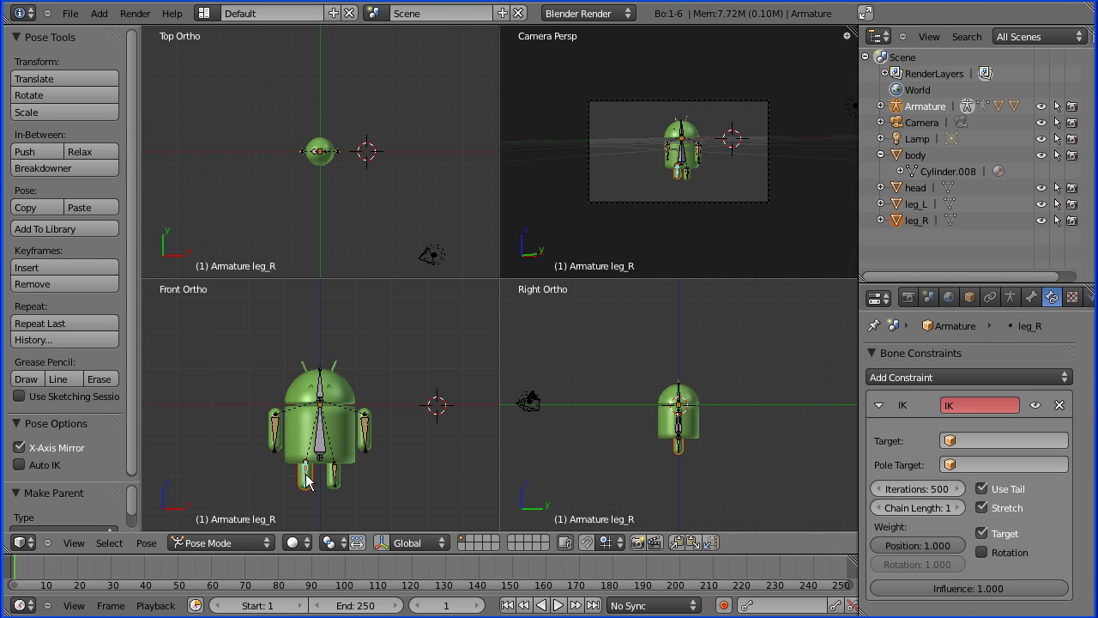
key(ctrl+p)
click(292, 478)
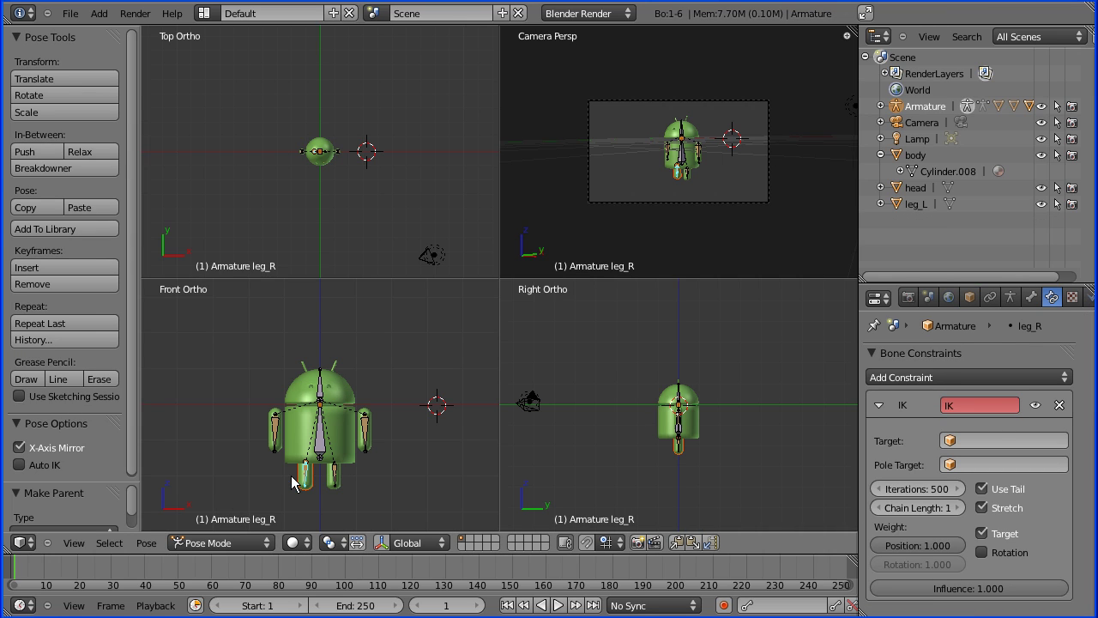
- Parent the leg_L mesh object to the leg_L bone using the Bone parent type
click(920, 204)
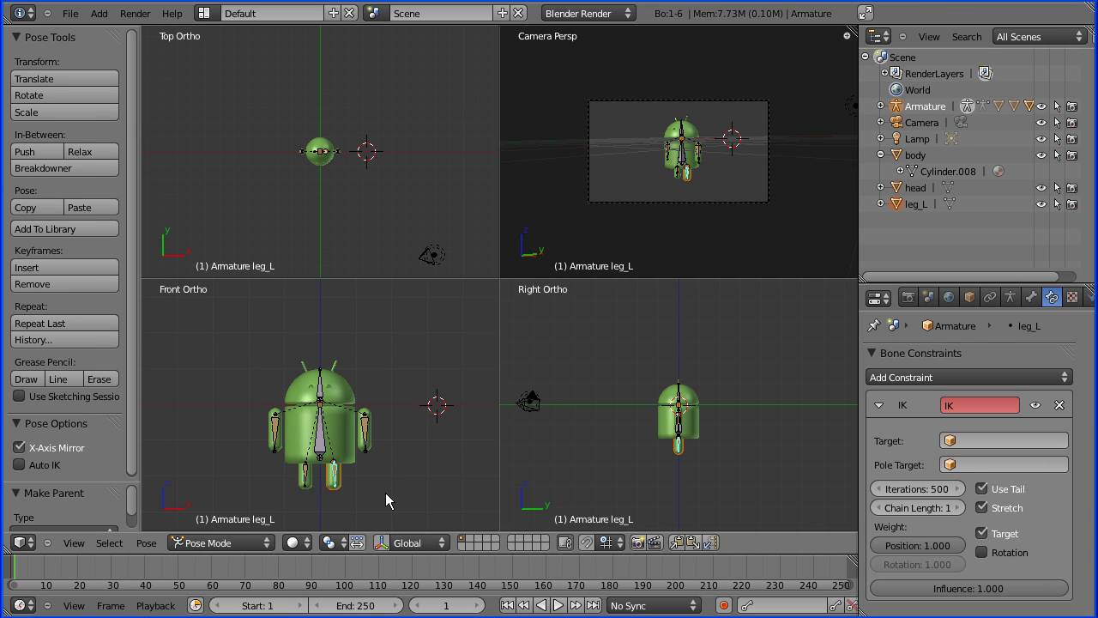
key(ctrl+p)
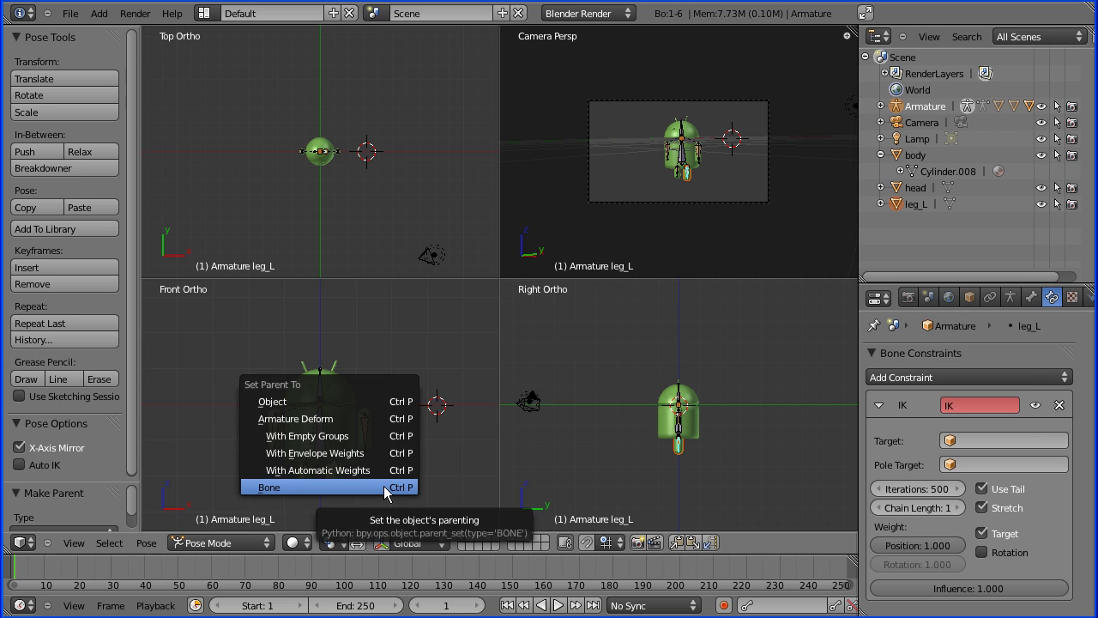
click(346, 489)
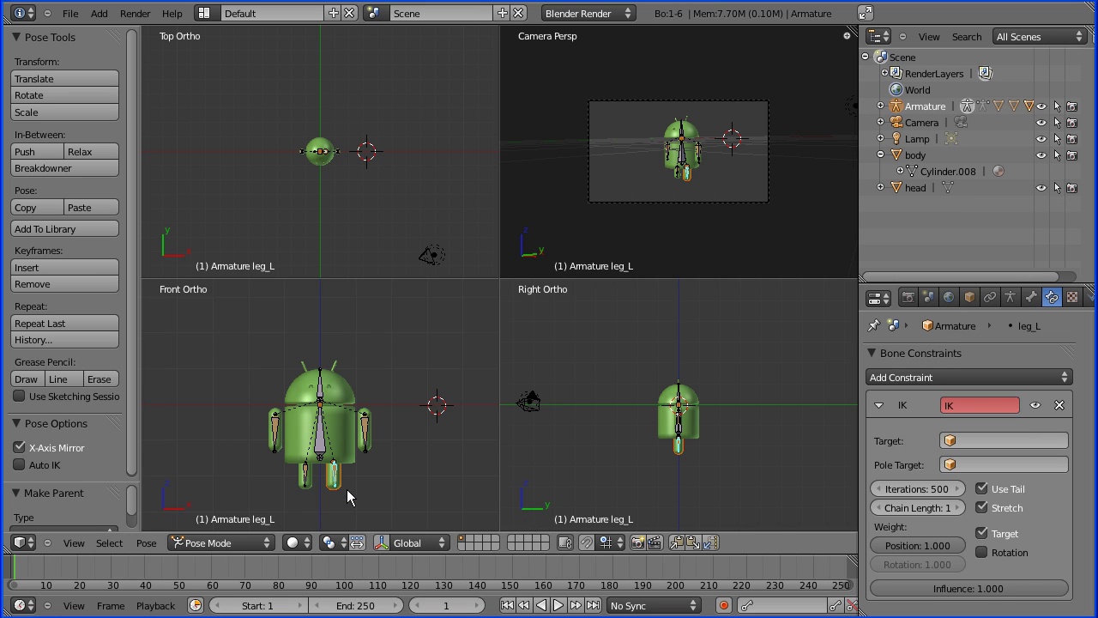
- Parent the body mesh object to the back bone of the armature using the Bone parent type
right_click(342, 436)
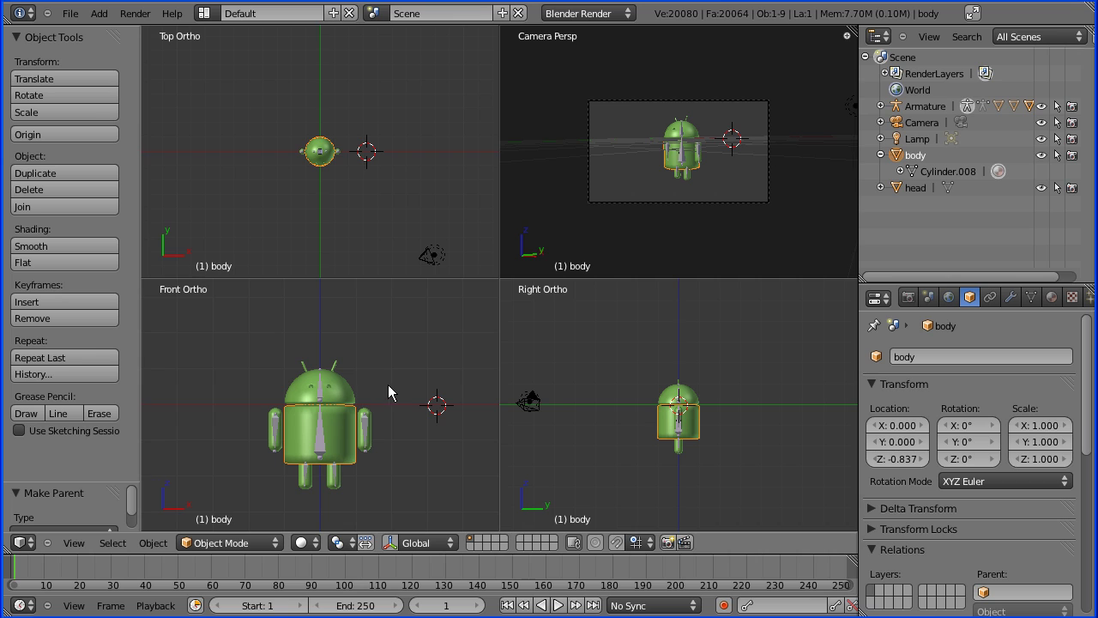
right_click(319, 436)
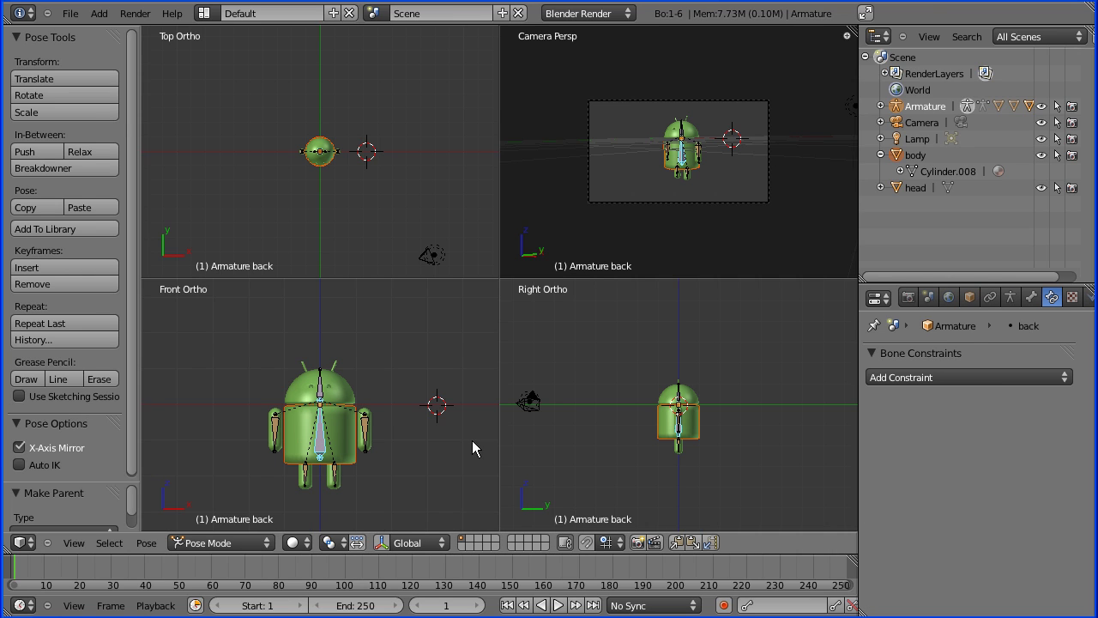
key(ctrl+p)
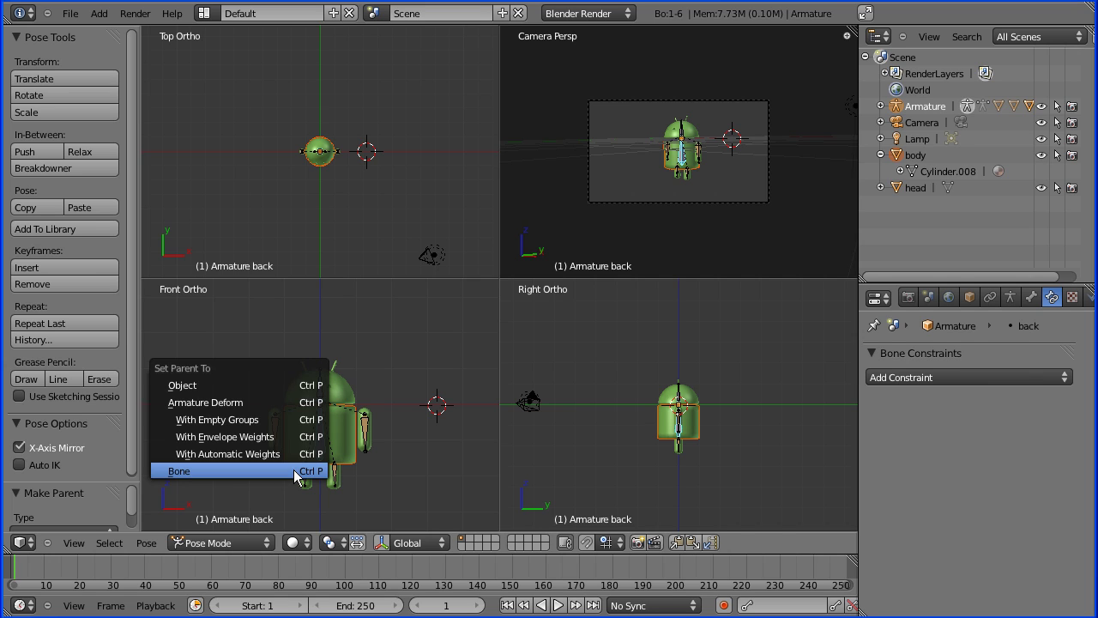
click(273, 477)
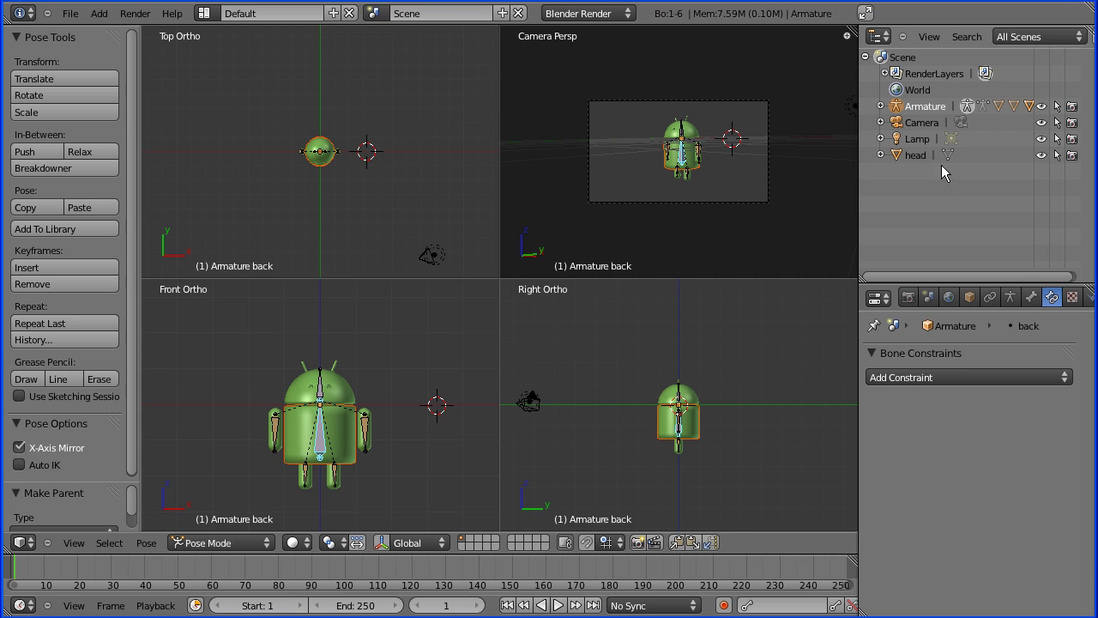
- Parent the head mesh object to the head bone using the Bone parent type, and check the Armature's child objects in the Outliner
click(916, 156)
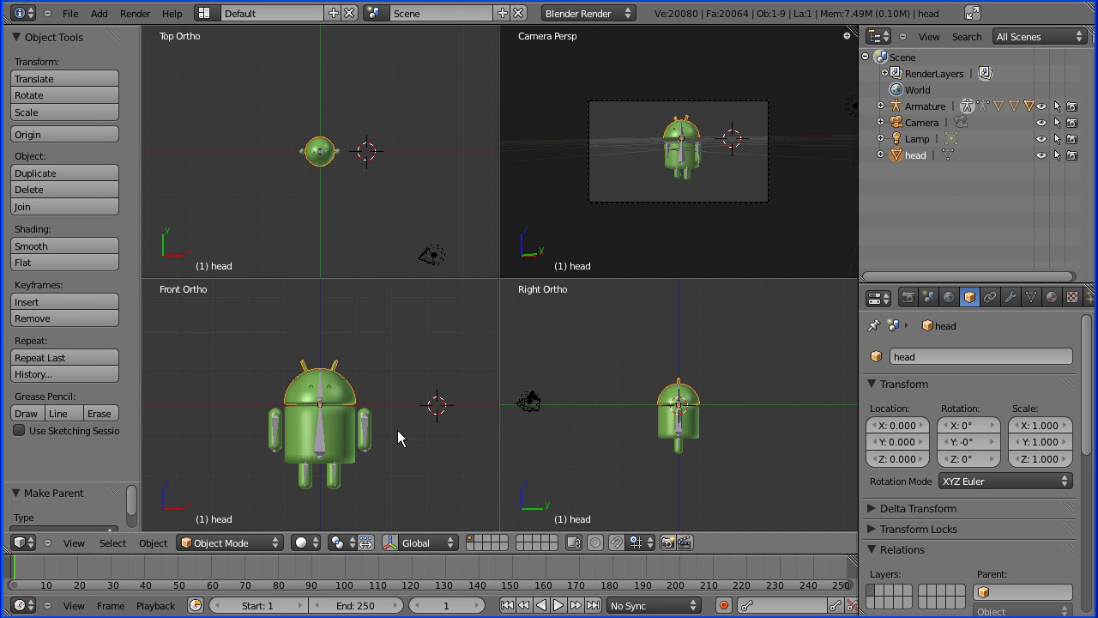
right_click(320, 399)
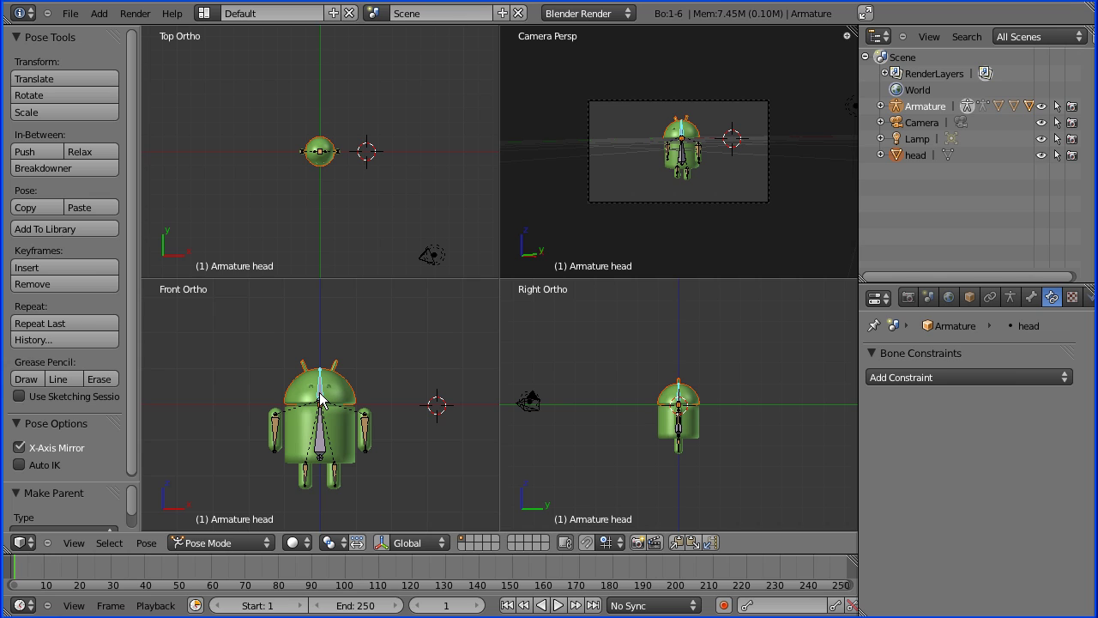
key(ctrl+p)
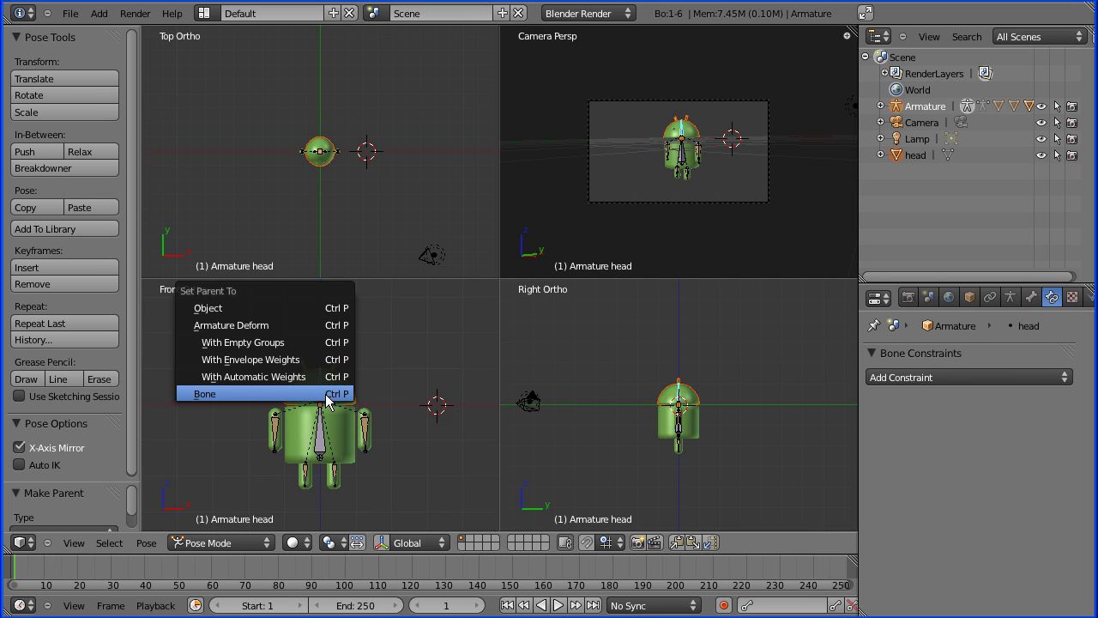
click(325, 394)
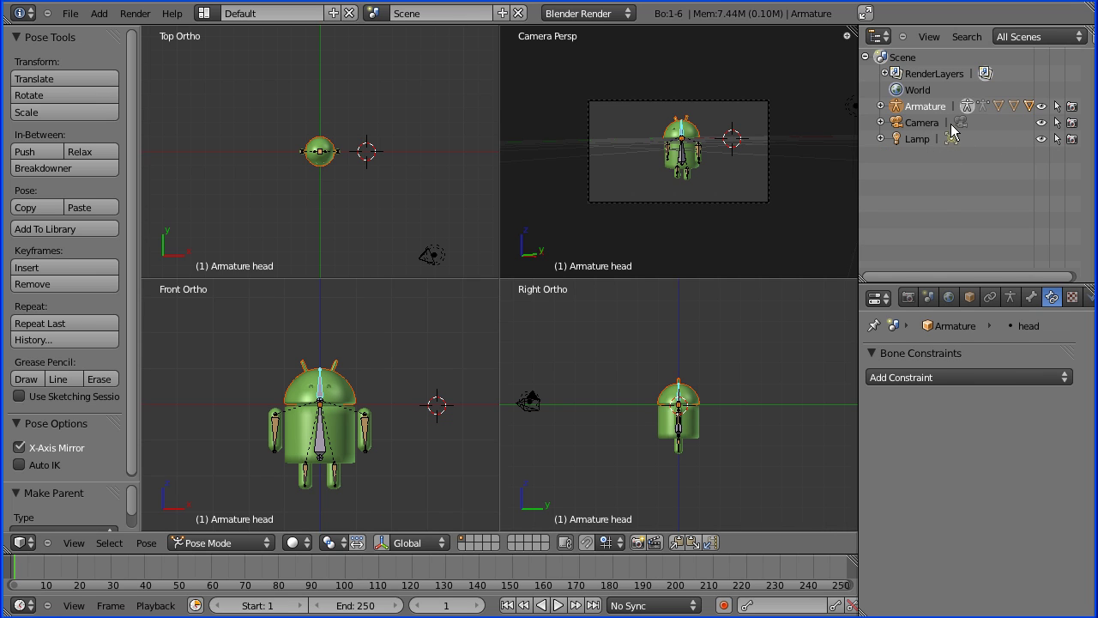
click(880, 106)
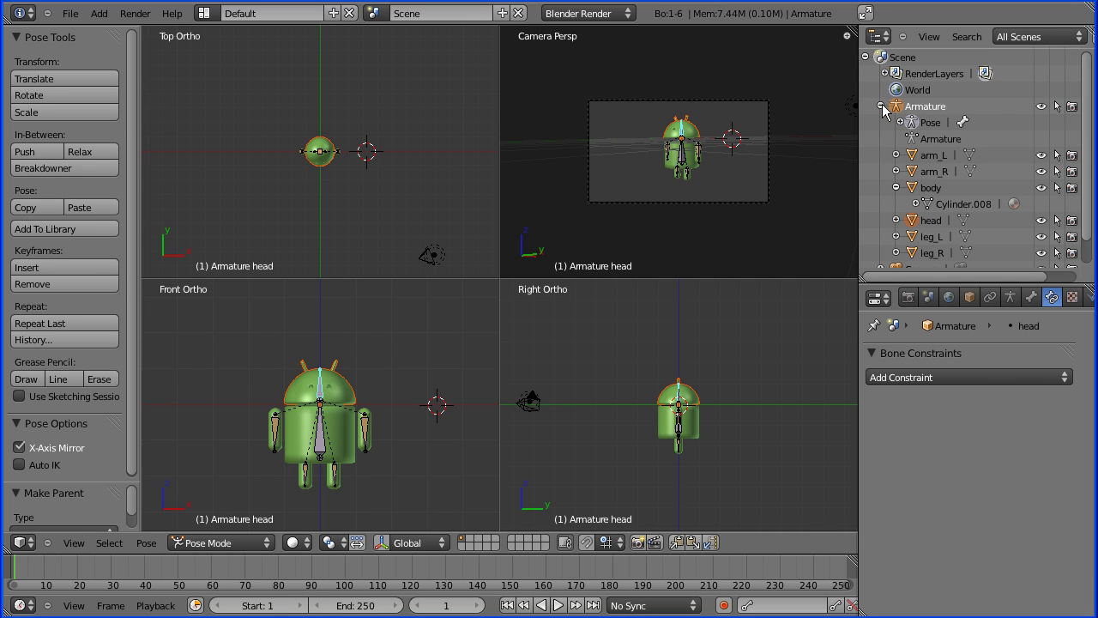
click(881, 106)
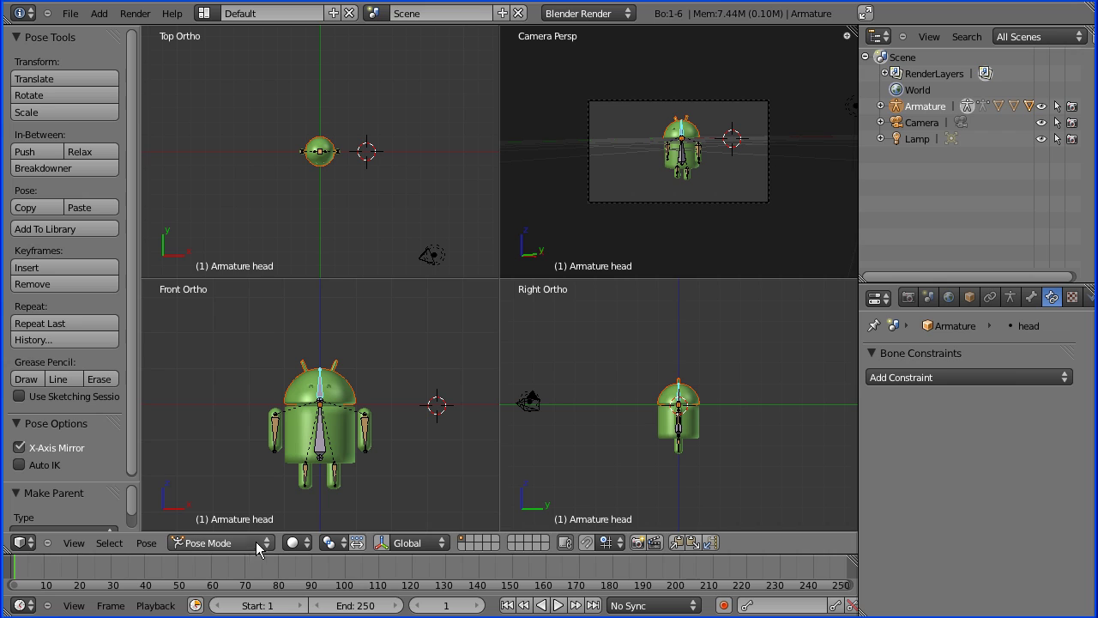
- Raise the arm_L bone in the front view by about 2.07 units so the arm points up beside the head
right_click(367, 424)
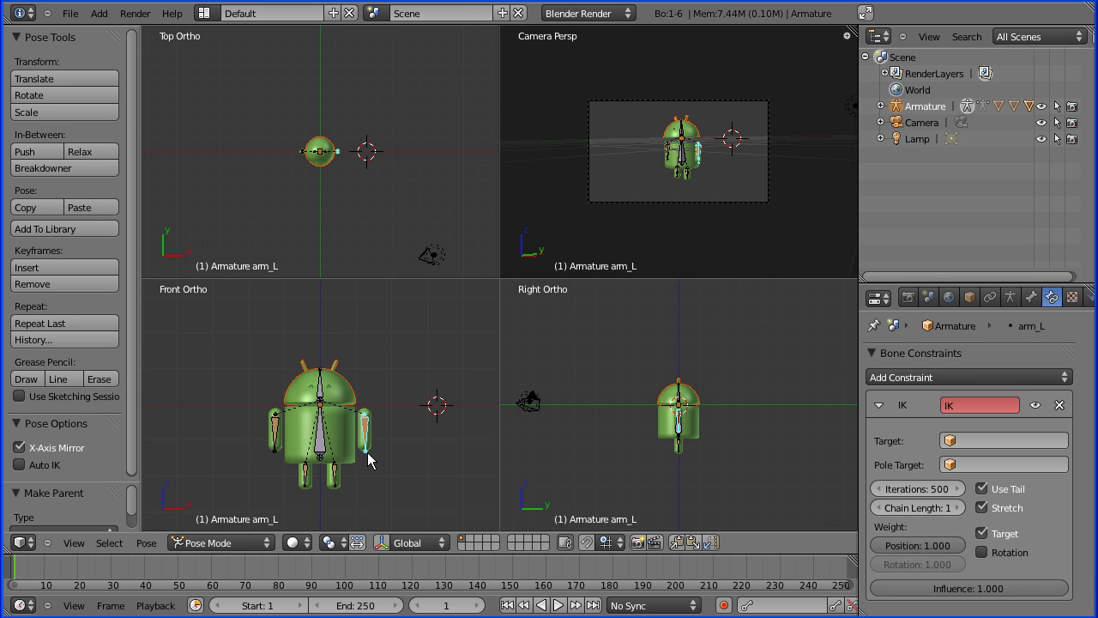
key(g)
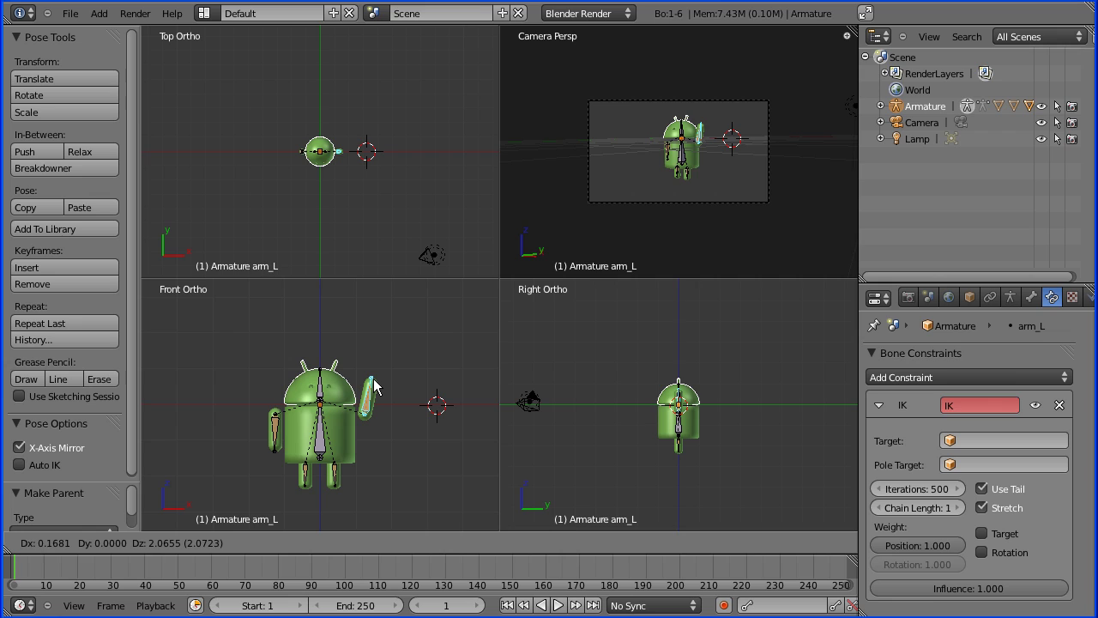
click(374, 386)
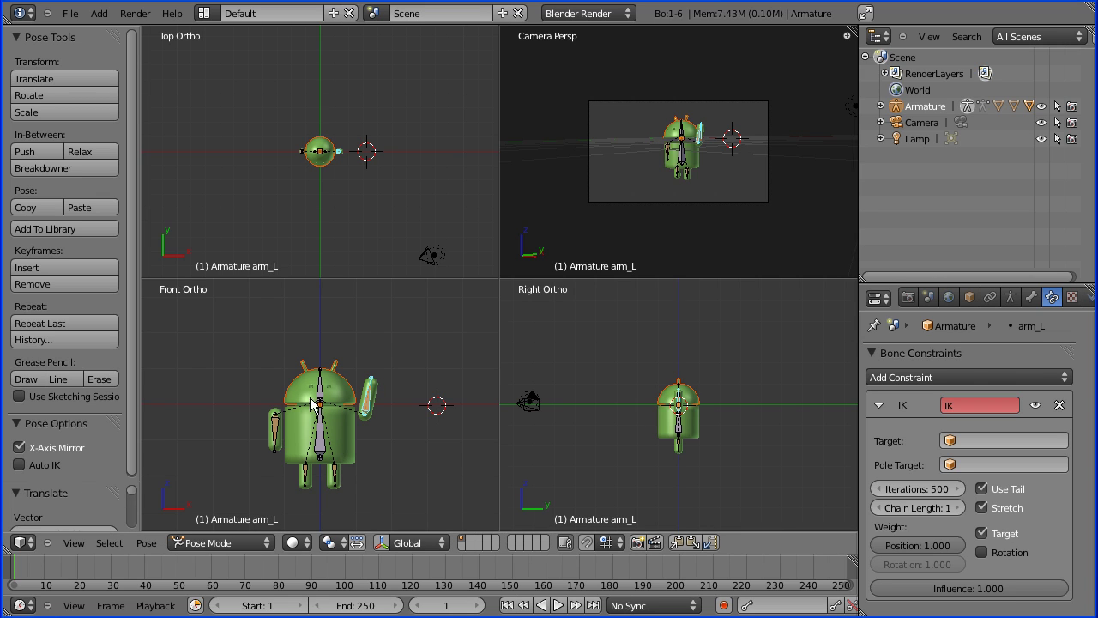